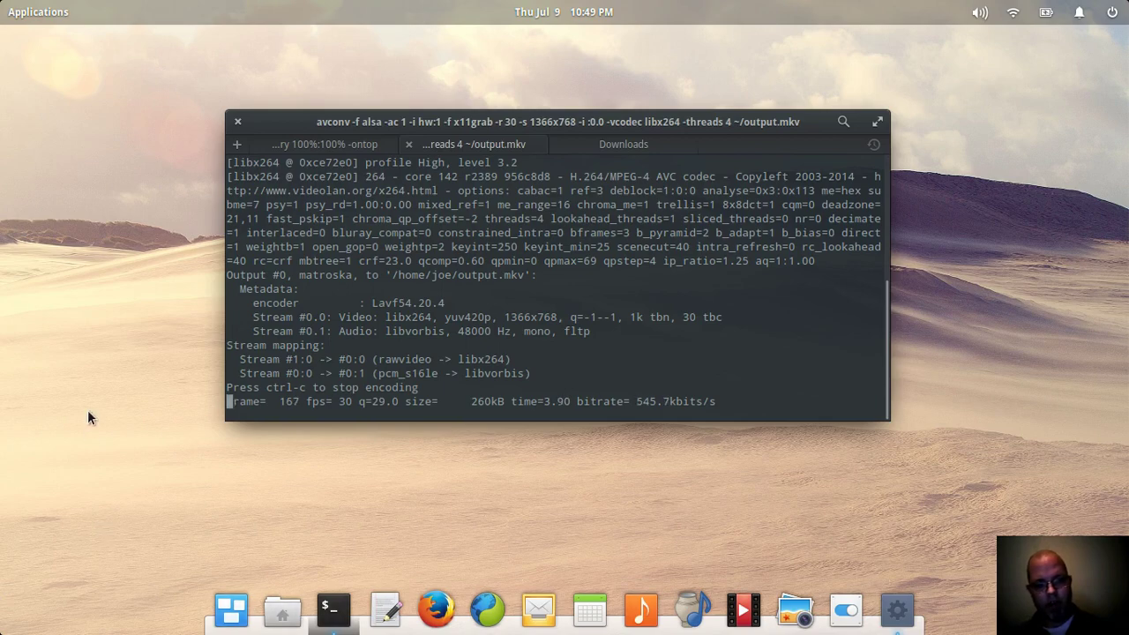
# Hide the avconv Terminal window with Super+H, leaving the empty desktop and dock.
pyautogui.press('super+h')
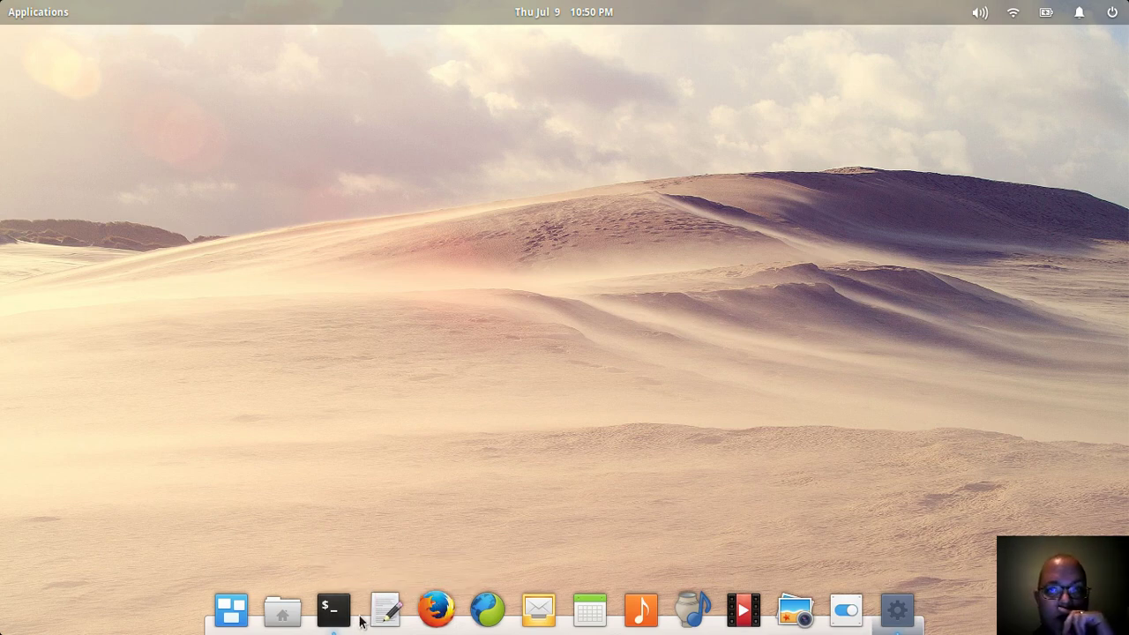
# Open Files, bring the Terminal forward, and launch Scratch with html-test.html.
pyautogui.click(284, 611)
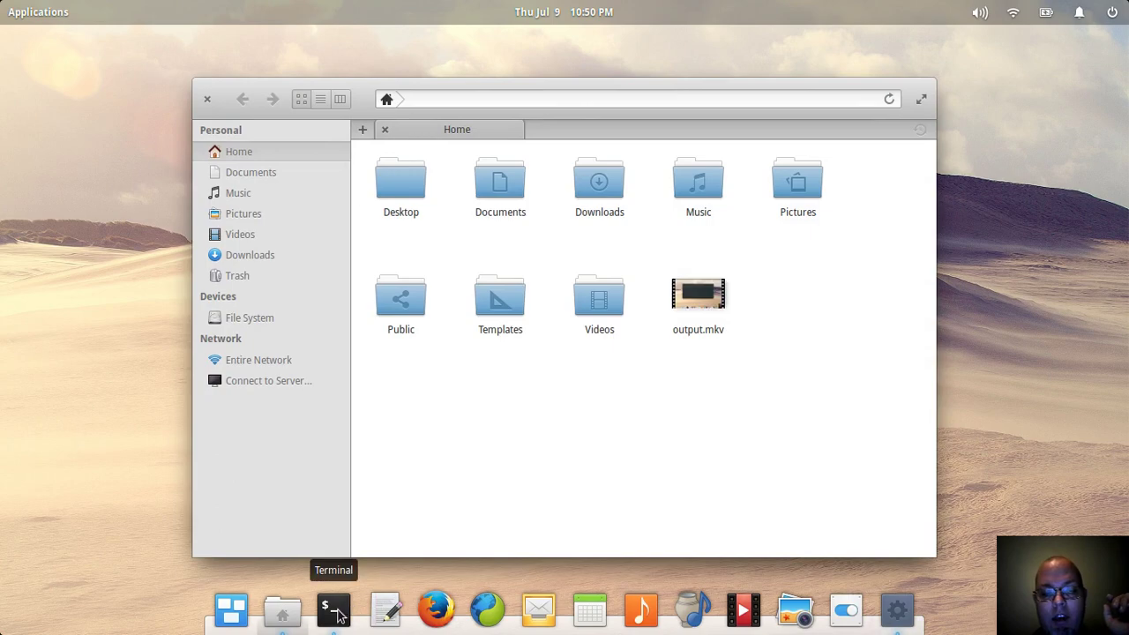
pyautogui.click(340, 611)
pyautogui.click(384, 611)
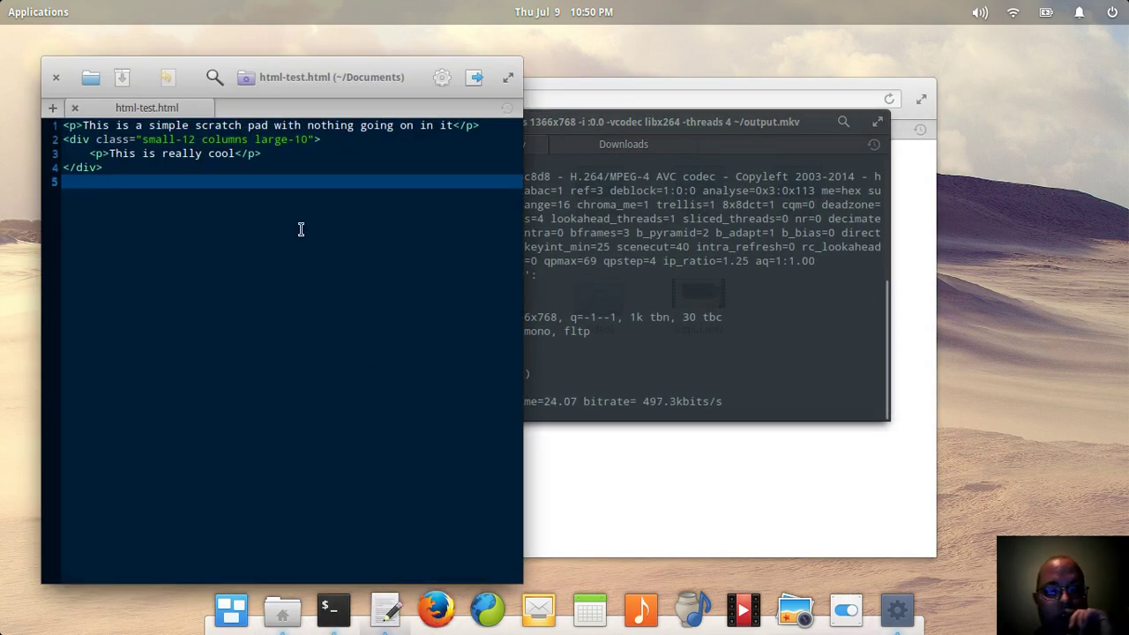
# Maximize and restore the Scratch window, cycle its tiling, and leave it on the left half.
pyautogui.doubleClick(345, 81)
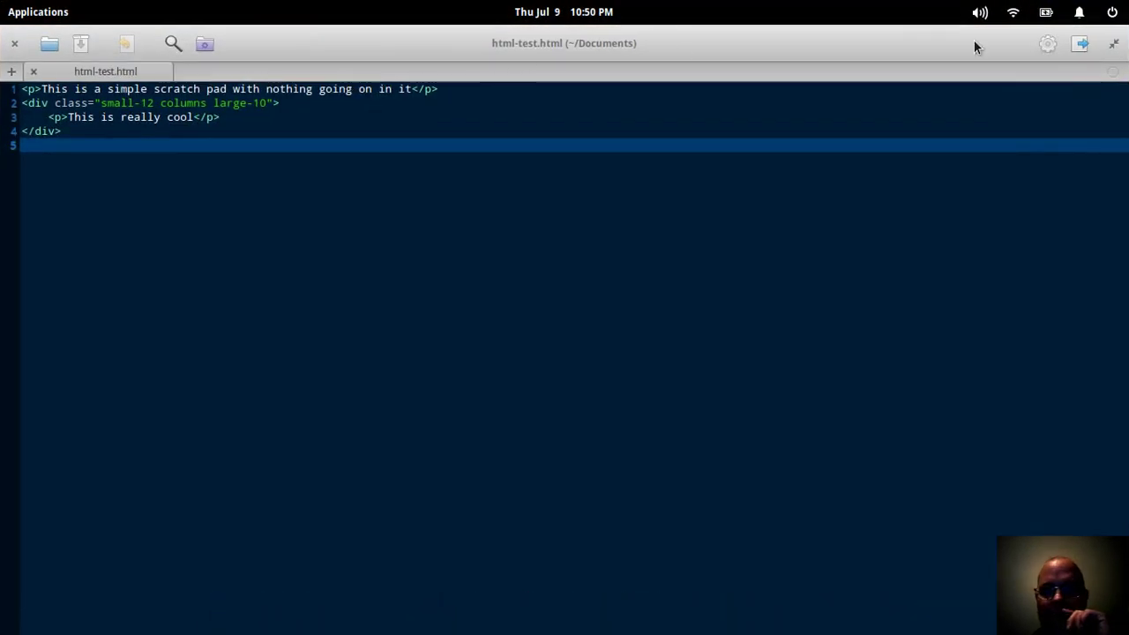
pyautogui.click(1114, 45)
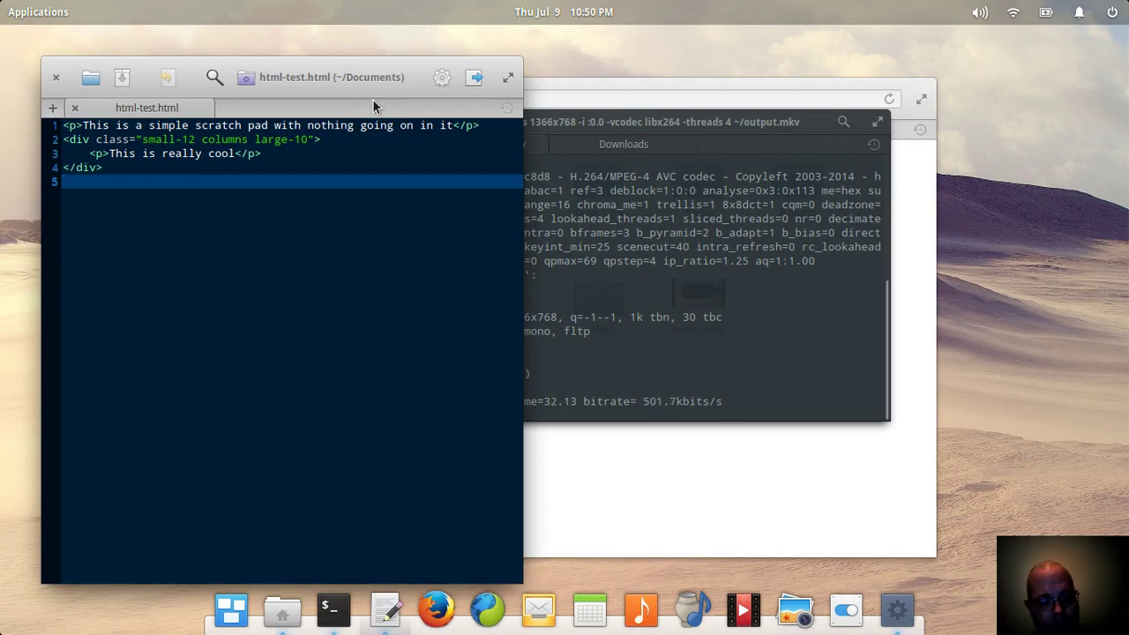
pyautogui.press('super+Left')
pyautogui.press('super+Right')
pyautogui.press('super+Down')
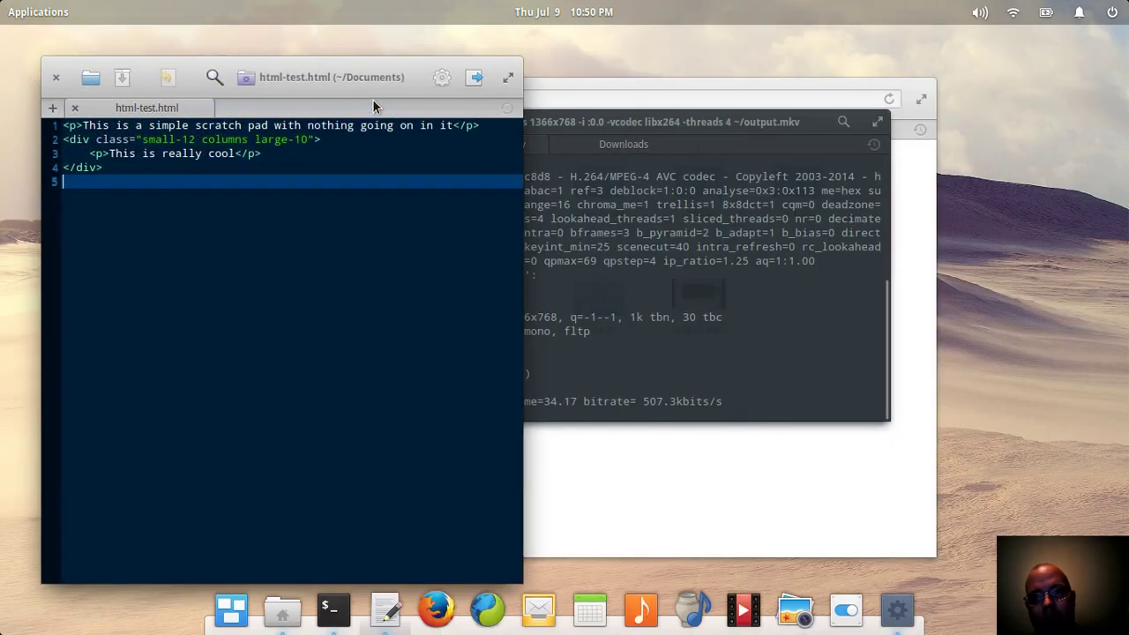
pyautogui.press('super+Right')
pyautogui.press('super+Down')
pyautogui.press('super+Left')
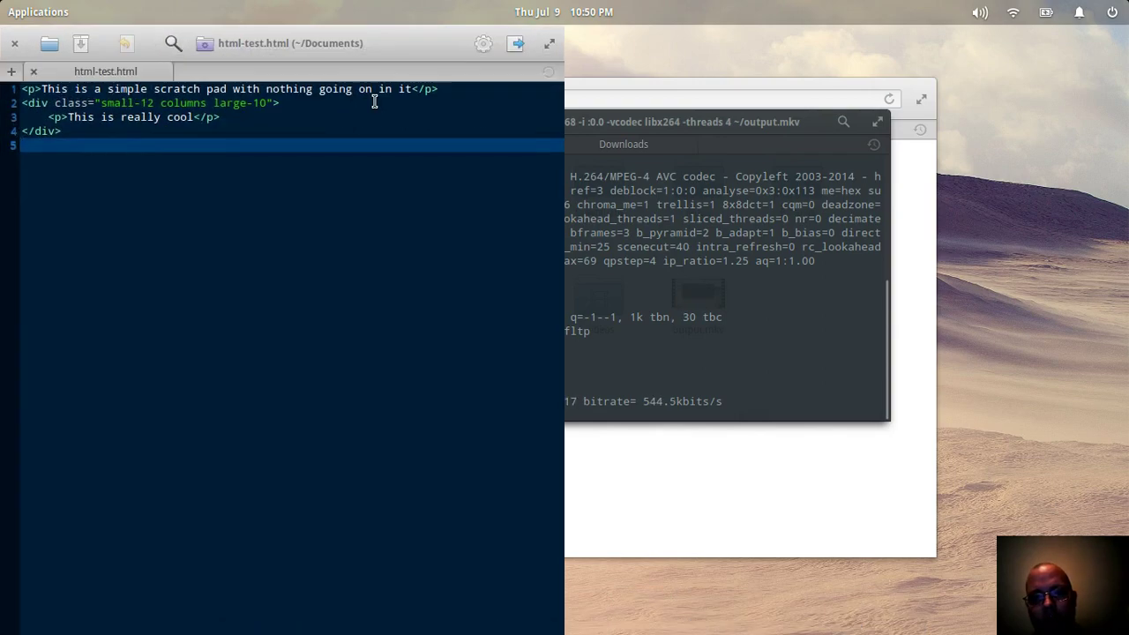
# In Multitasking View, visit the empty next workspace and return to the first.
pyautogui.press('super+s')
pyautogui.press('super+Right')
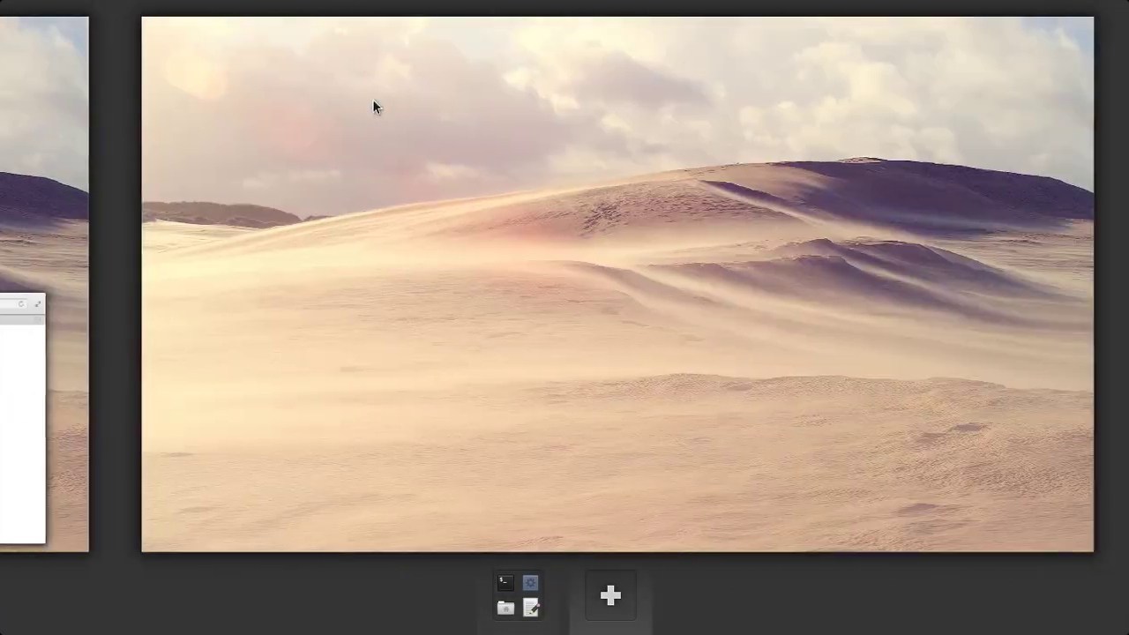
pyautogui.press('super+Left')
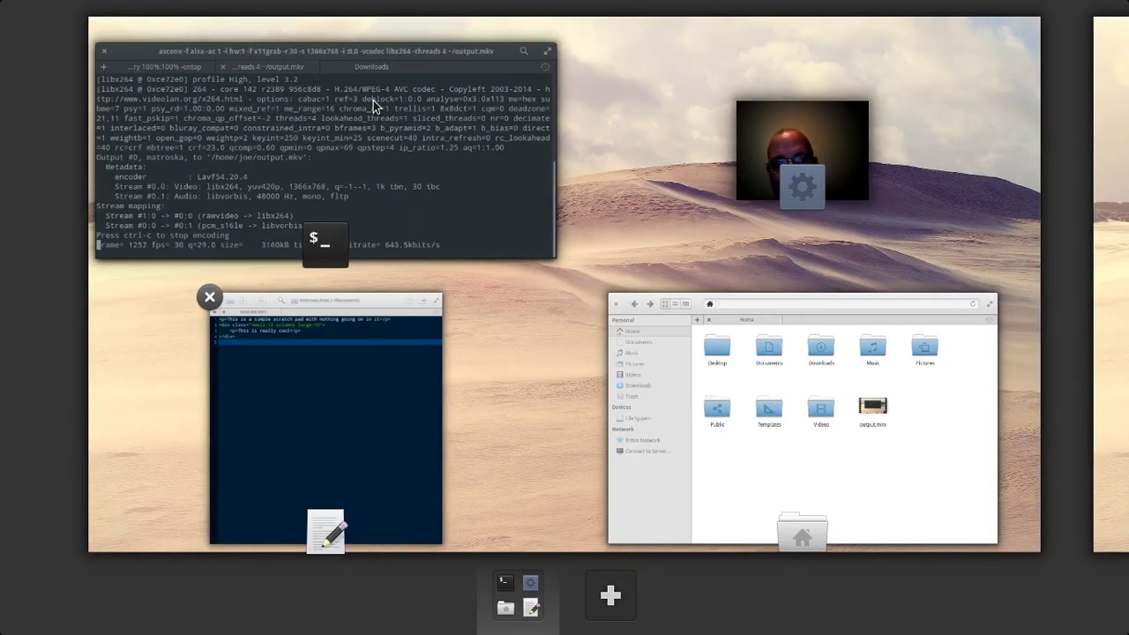
# Return to the html-test.html editor, maximize it, then close it.
pyautogui.click(384, 428)
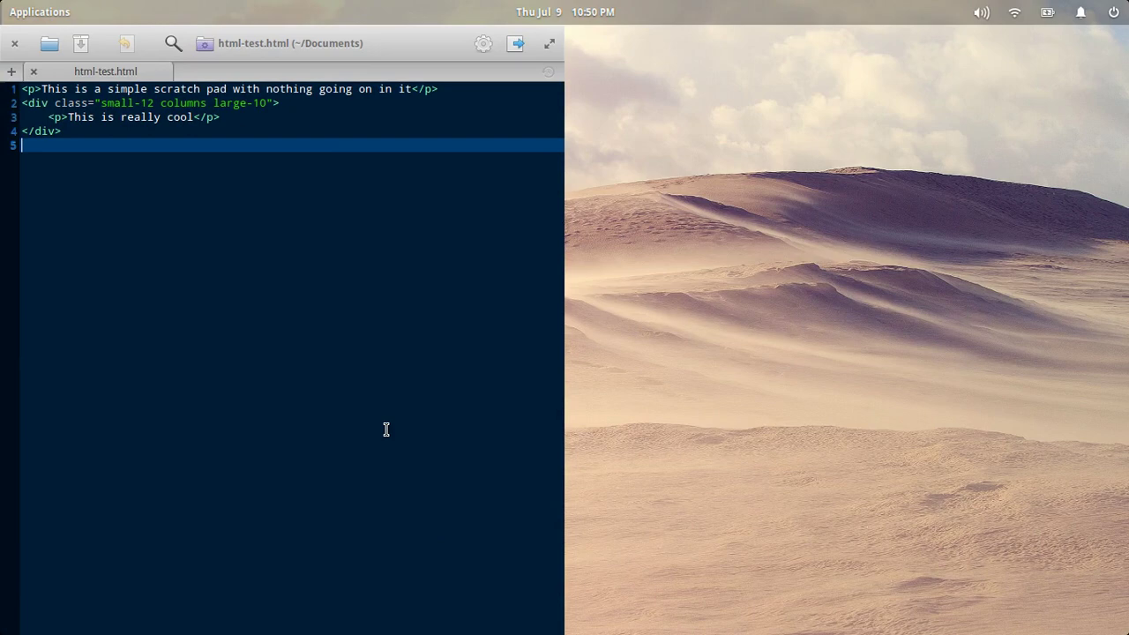
pyautogui.press('super+Up')
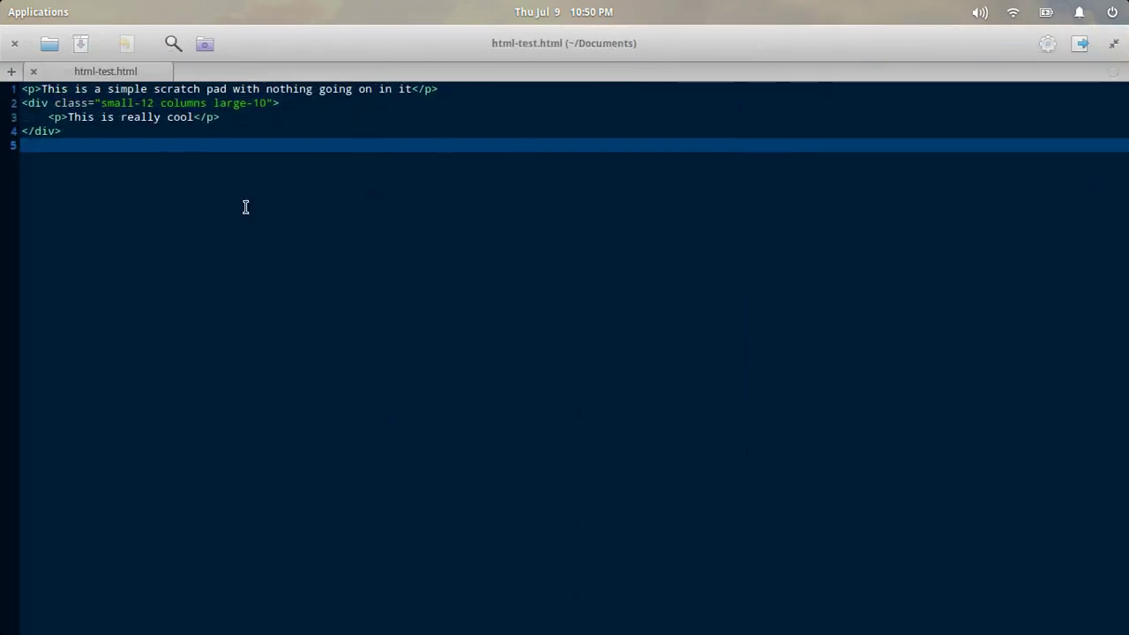
pyautogui.click(12, 43)
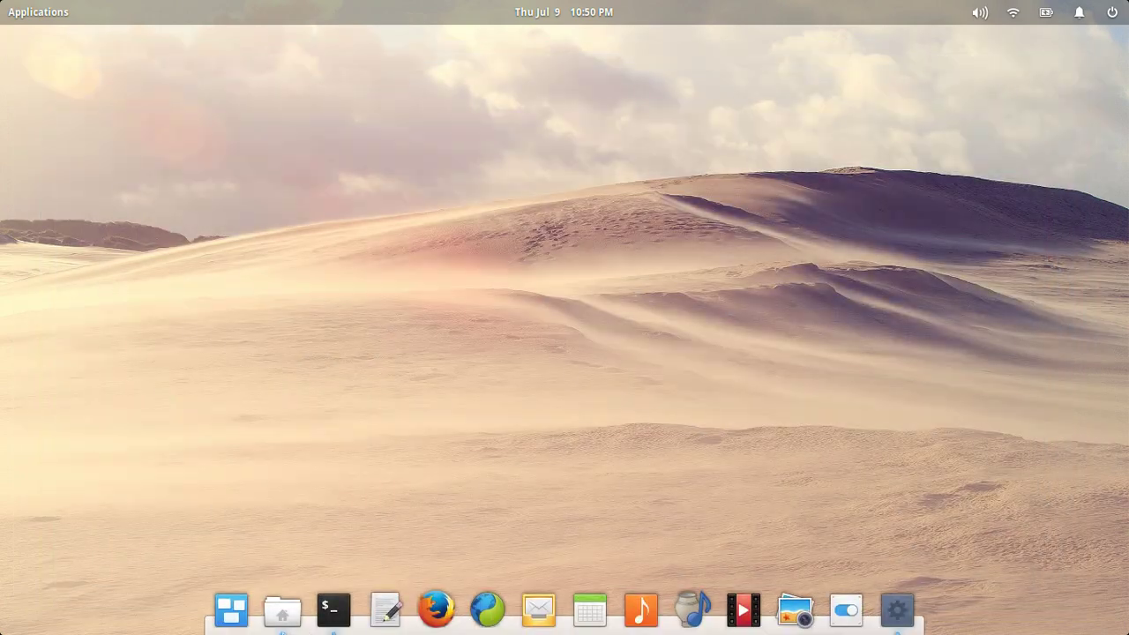
# Launch Midori full screen and scroll through the Cup of Linux Linux News forum topics.
pyautogui.click(487, 609)
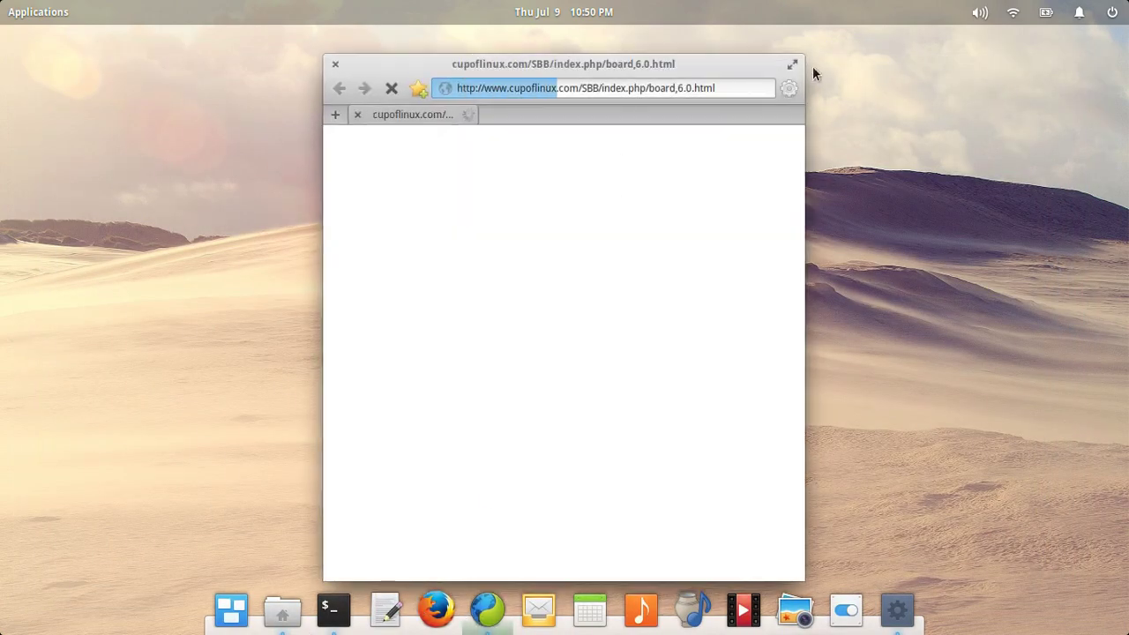
pyautogui.click(789, 70)
pyautogui.scroll(-10, 526, 229)
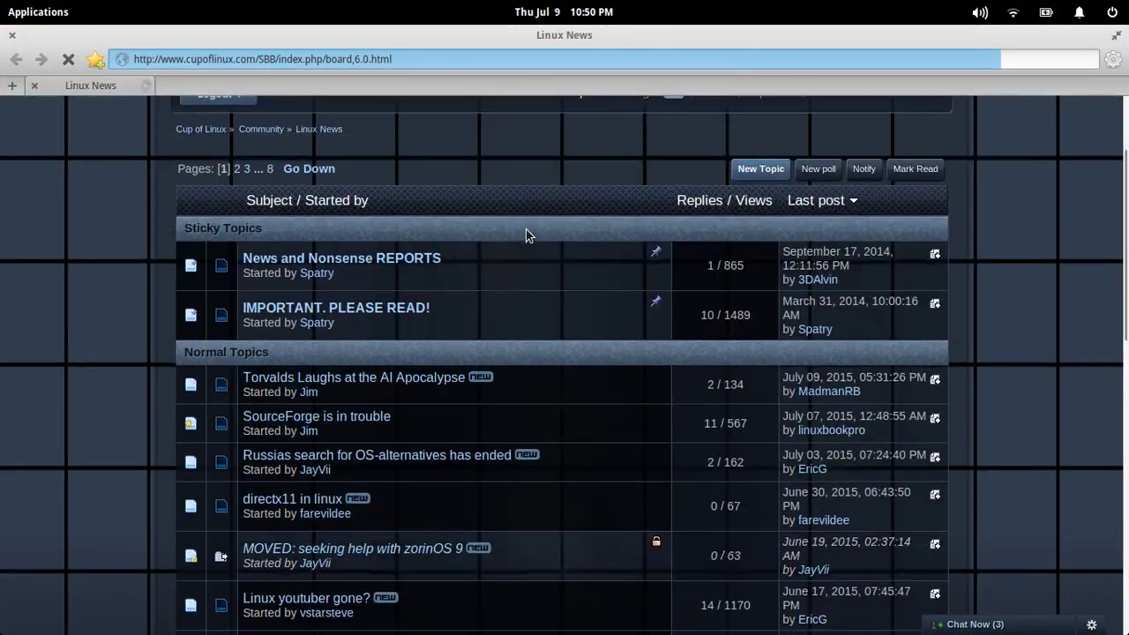
pyautogui.scroll(-5, 525, 234)
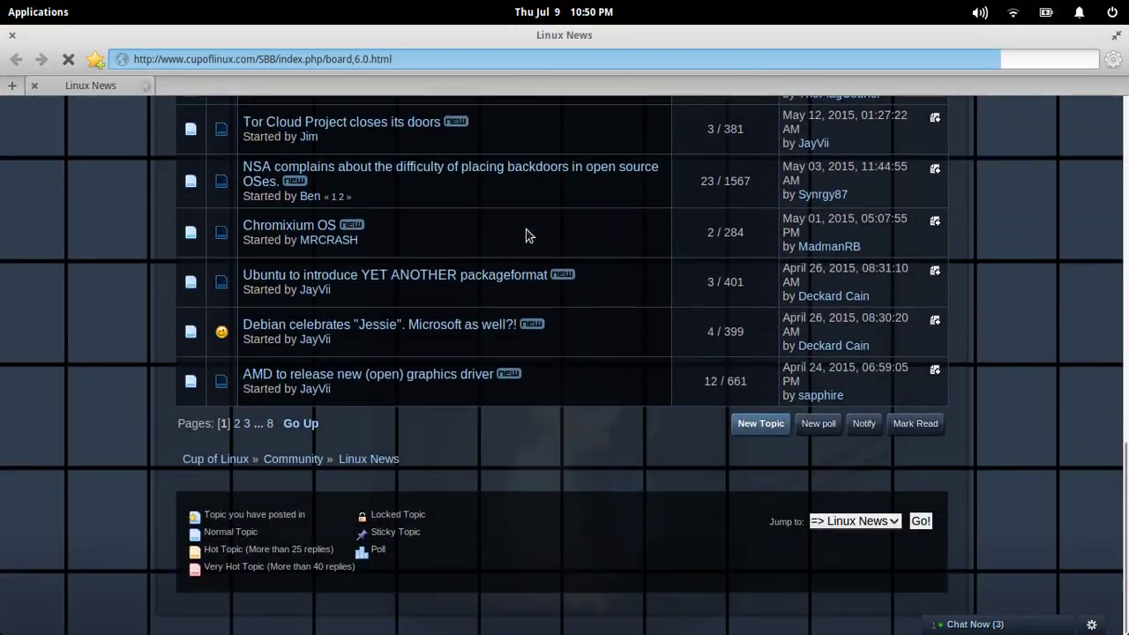
pyautogui.scroll(6, 526, 235)
pyautogui.scroll(9, 525, 234)
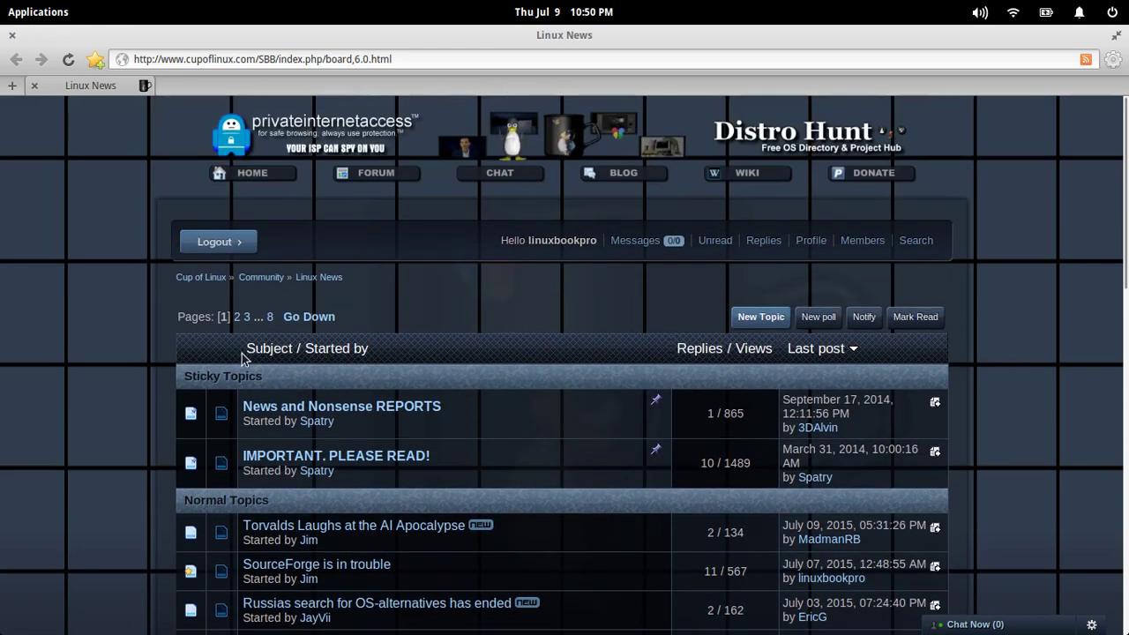
pyautogui.moveTo(333, 628)
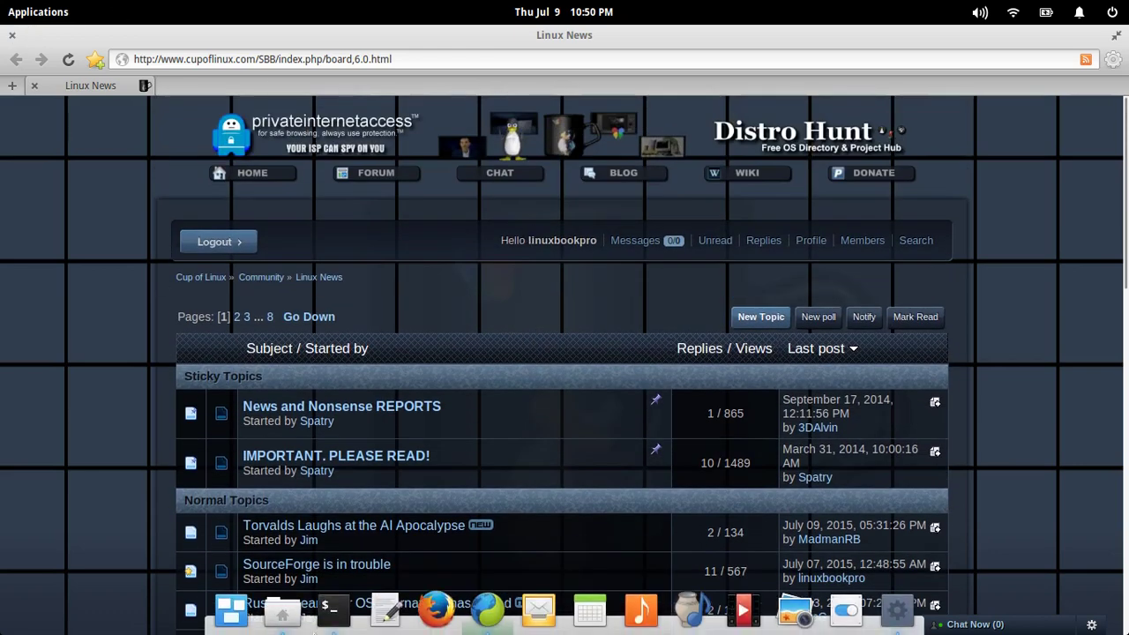
pyautogui.click(423, 623)
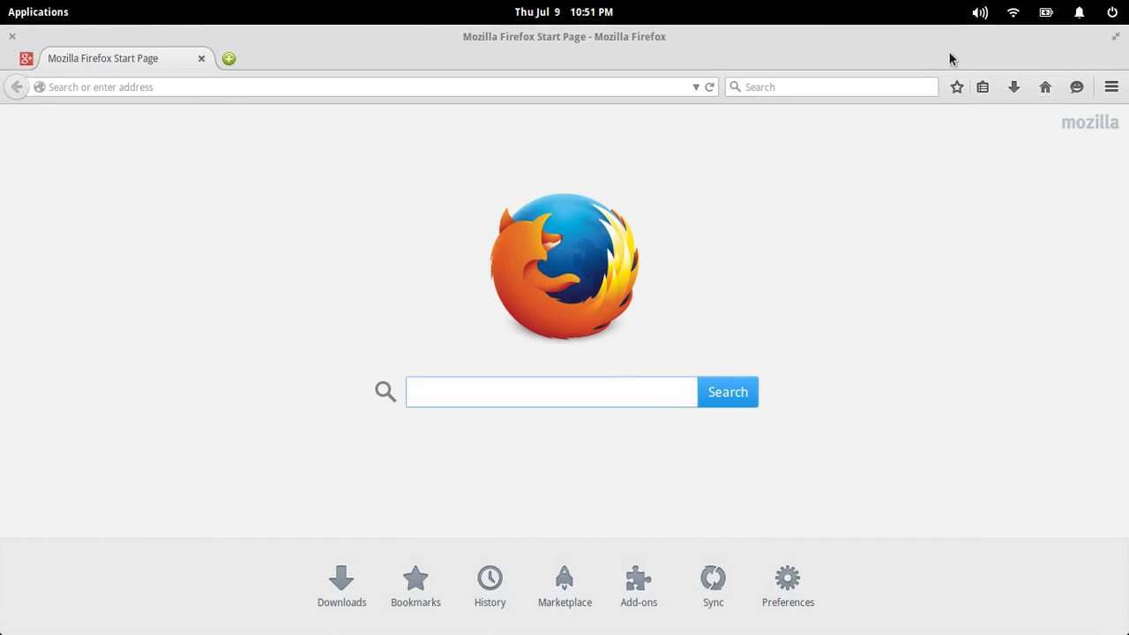
pyautogui.click(12, 42)
pyautogui.moveTo(524, 628)
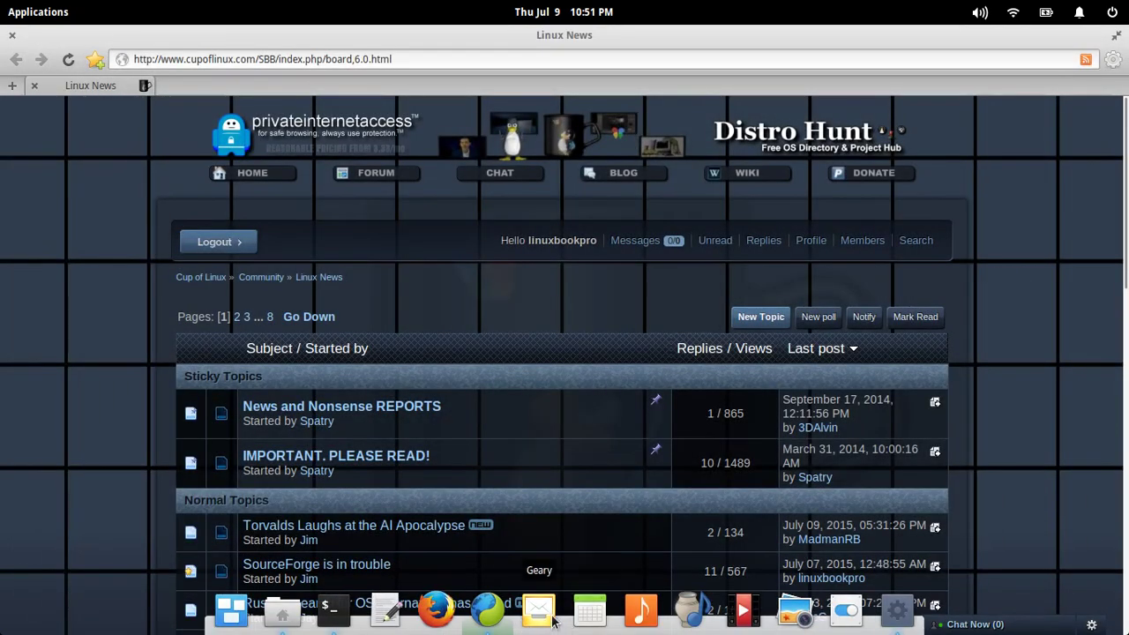
# Switch to the terminal's workspace, open Calendar at July 2015 maximized, then close it.
pyautogui.hotkey('ctrl', 'alt', 'Left')
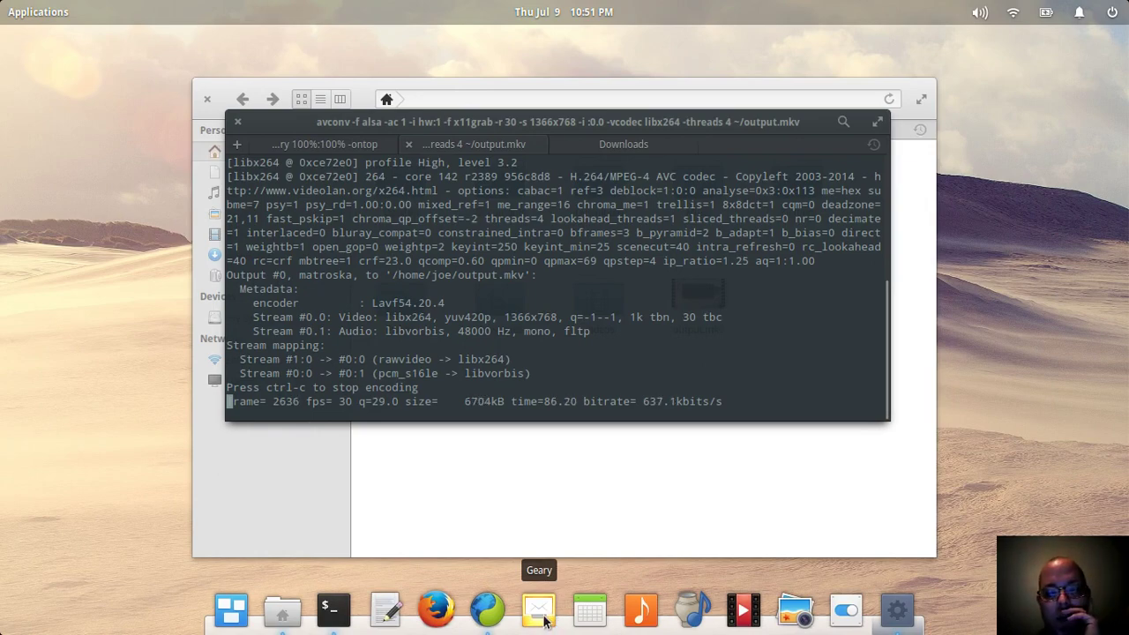
pyautogui.click(587, 613)
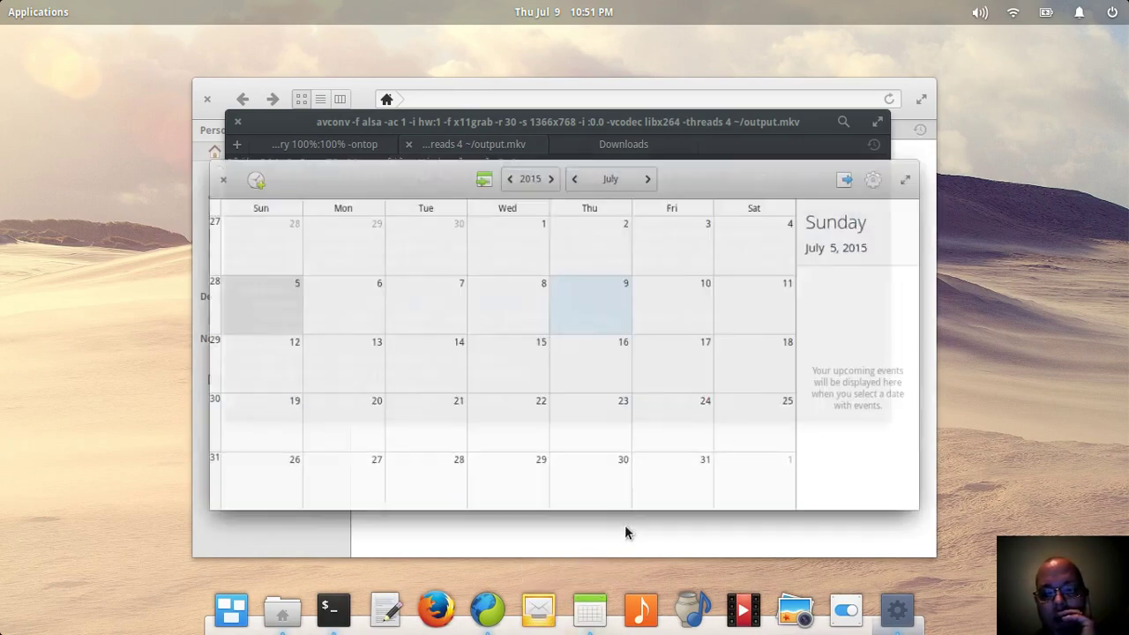
pyautogui.doubleClick(717, 148)
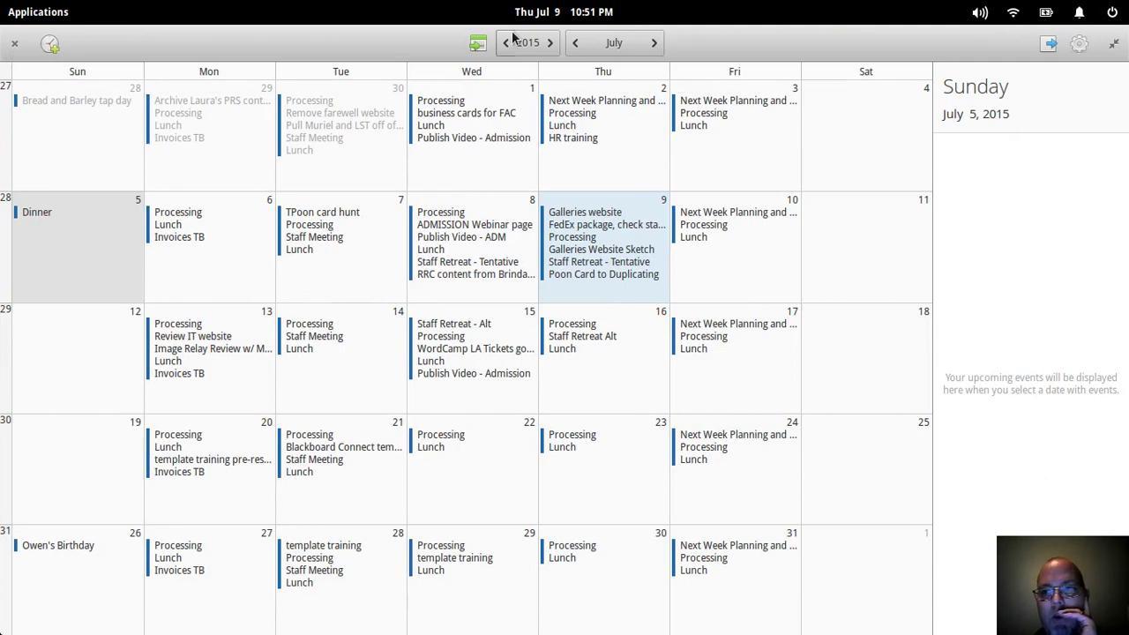
pyautogui.click(16, 45)
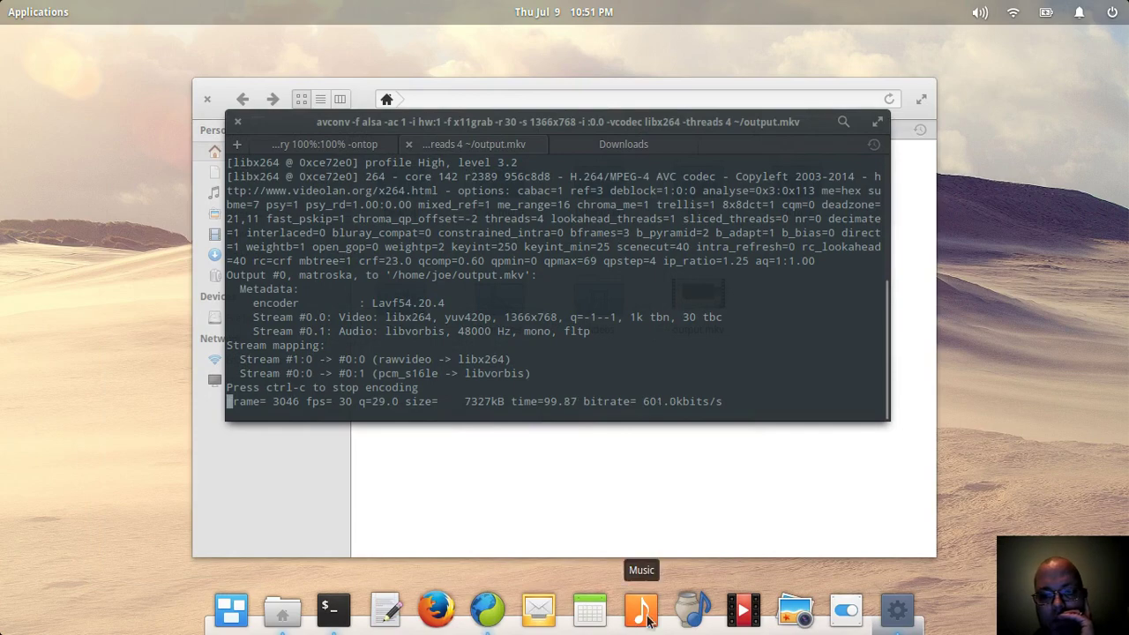
# Open Music on its 34-song library, scroll it, close it, then reopen and close it again.
pyautogui.click(636, 617)
pyautogui.scroll(-5, 408, 378)
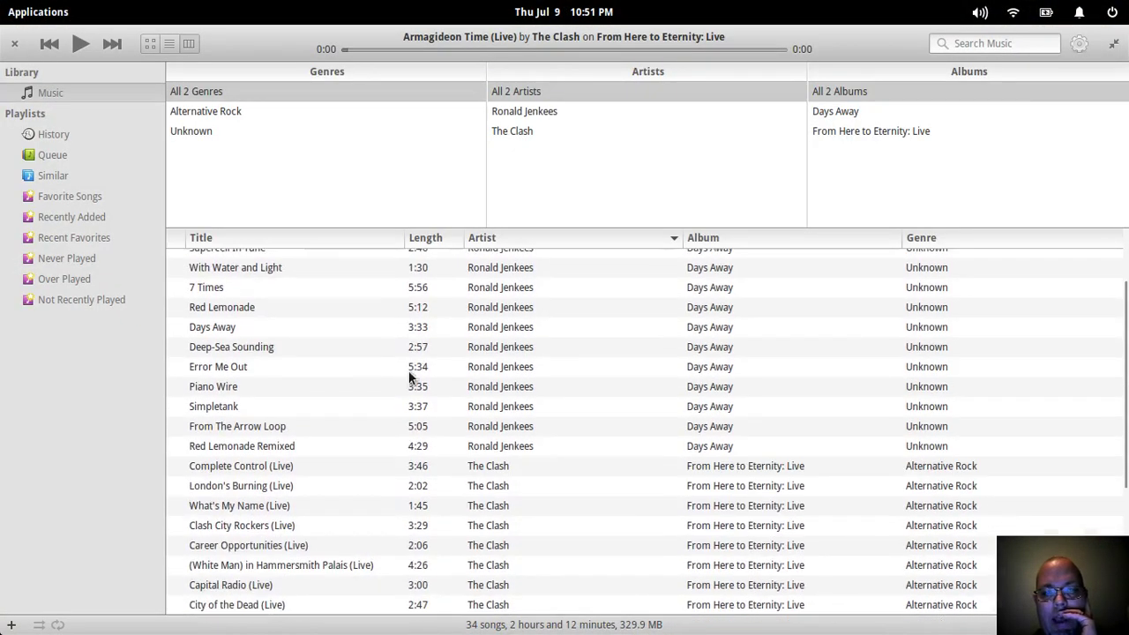
pyautogui.scroll(5, 408, 377)
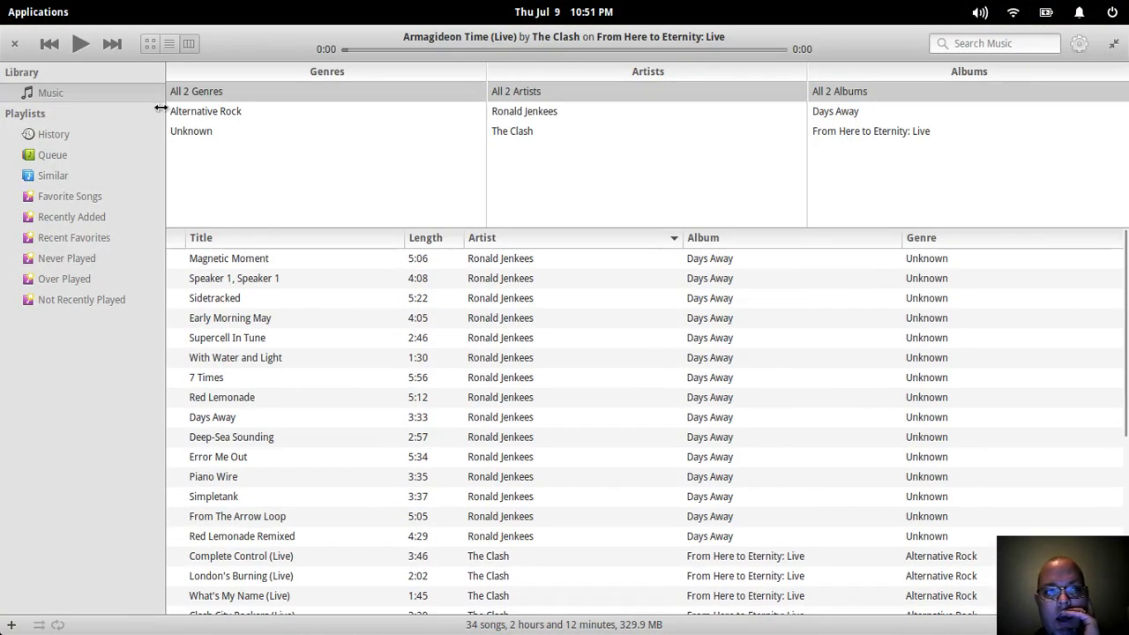
pyautogui.click(16, 44)
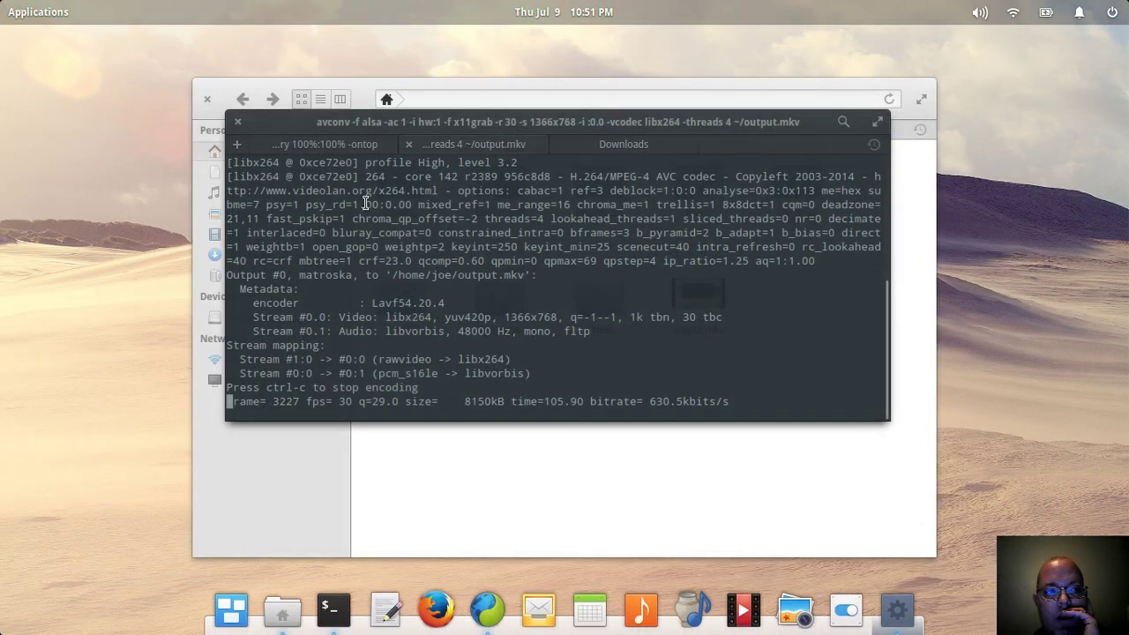
pyautogui.click(642, 611)
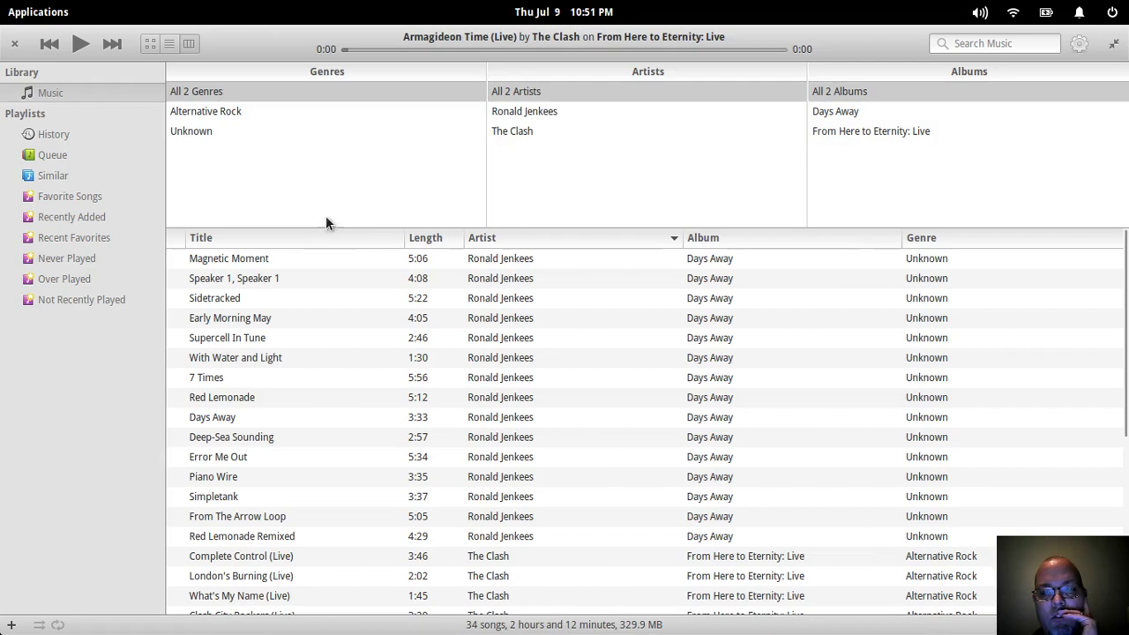
pyautogui.click(14, 45)
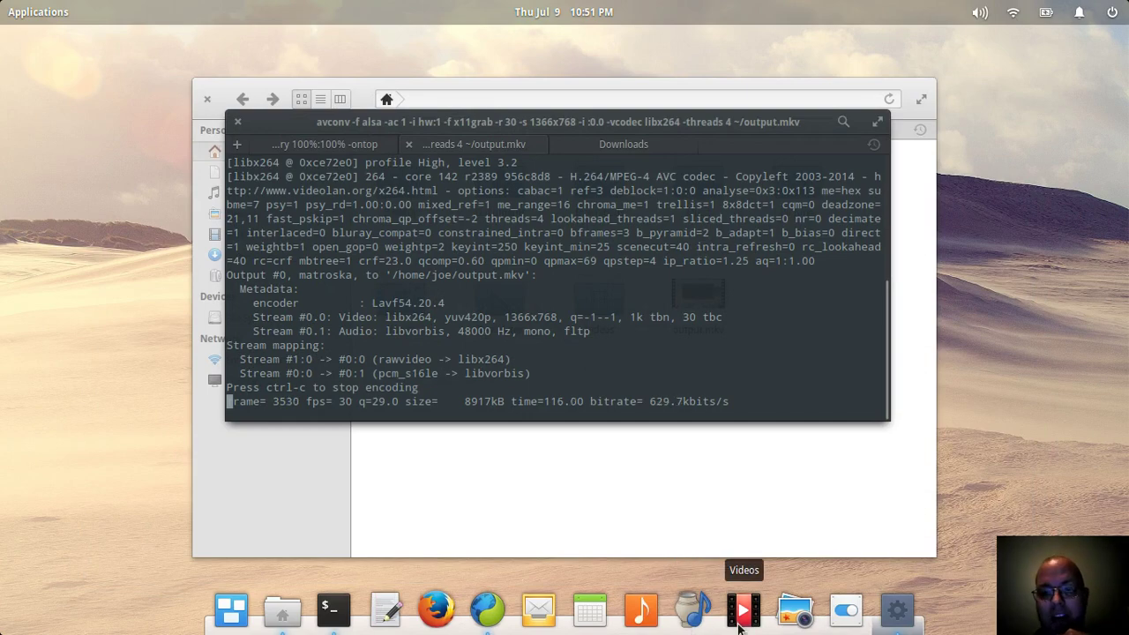
pyautogui.click(741, 621)
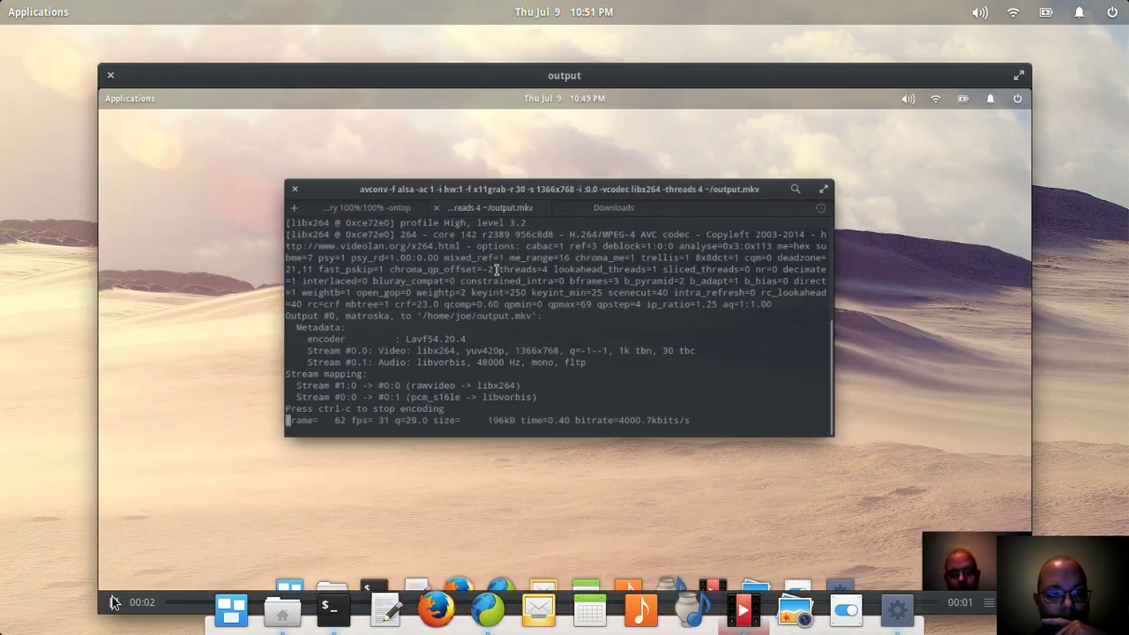
pyautogui.doubleClick(622, 74)
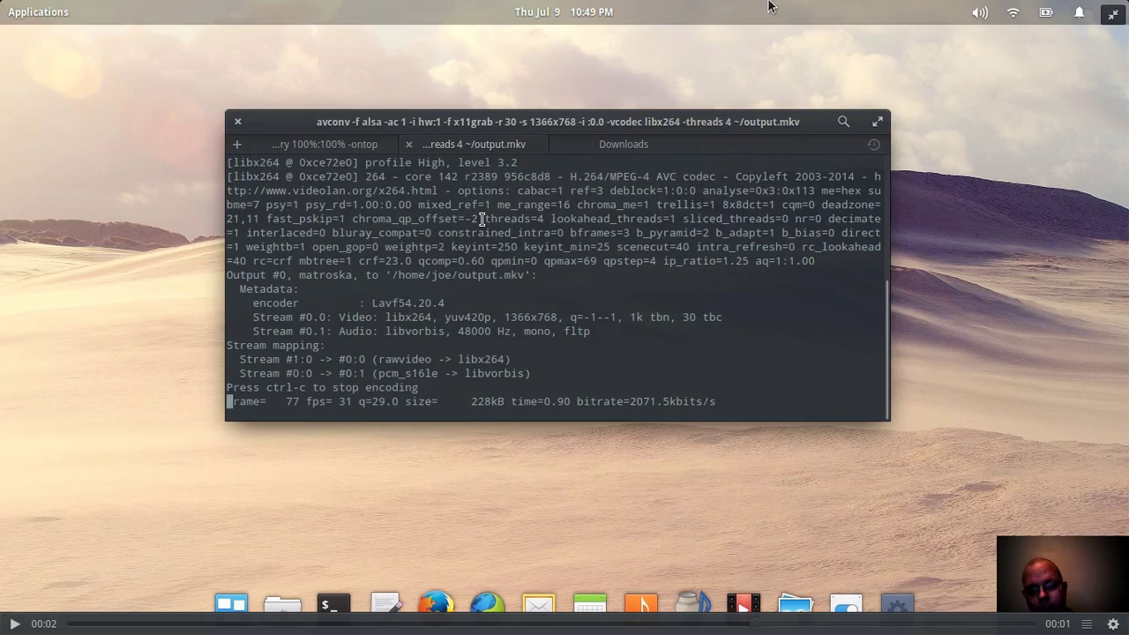
pyautogui.press('super+w')
pyautogui.click(1054, 110)
pyautogui.click(1112, 15)
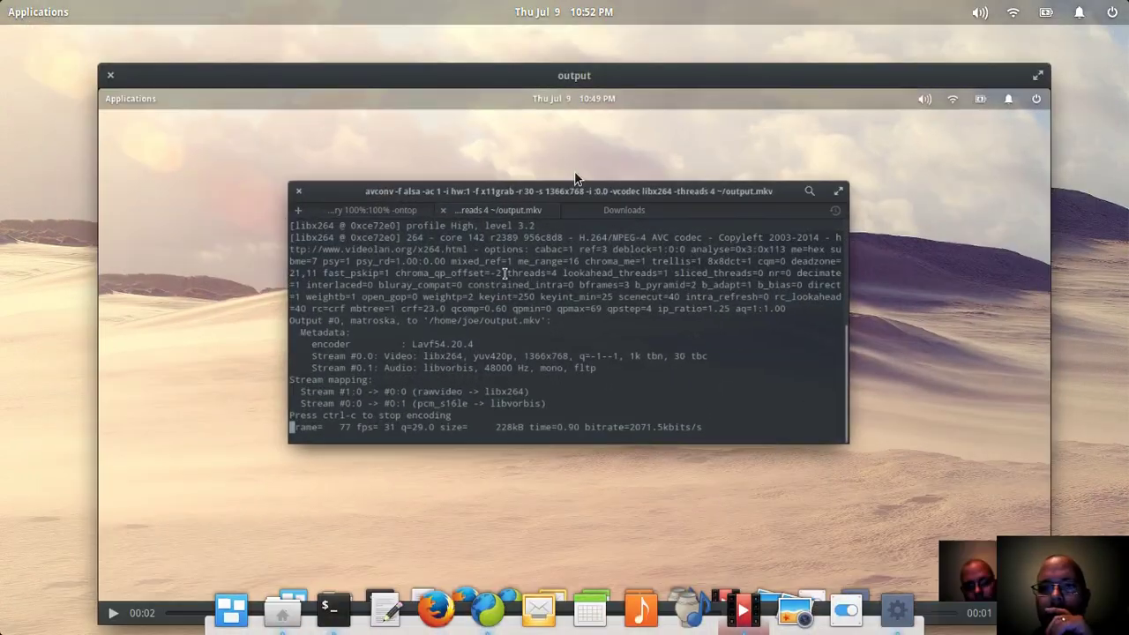
pyautogui.click(111, 77)
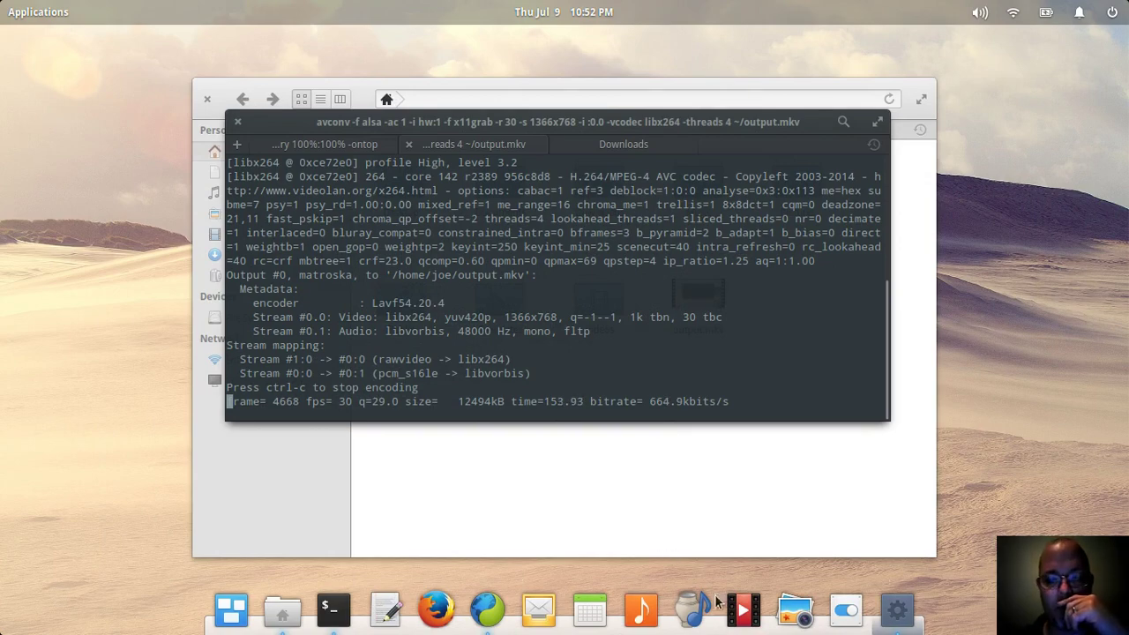
pyautogui.click(741, 612)
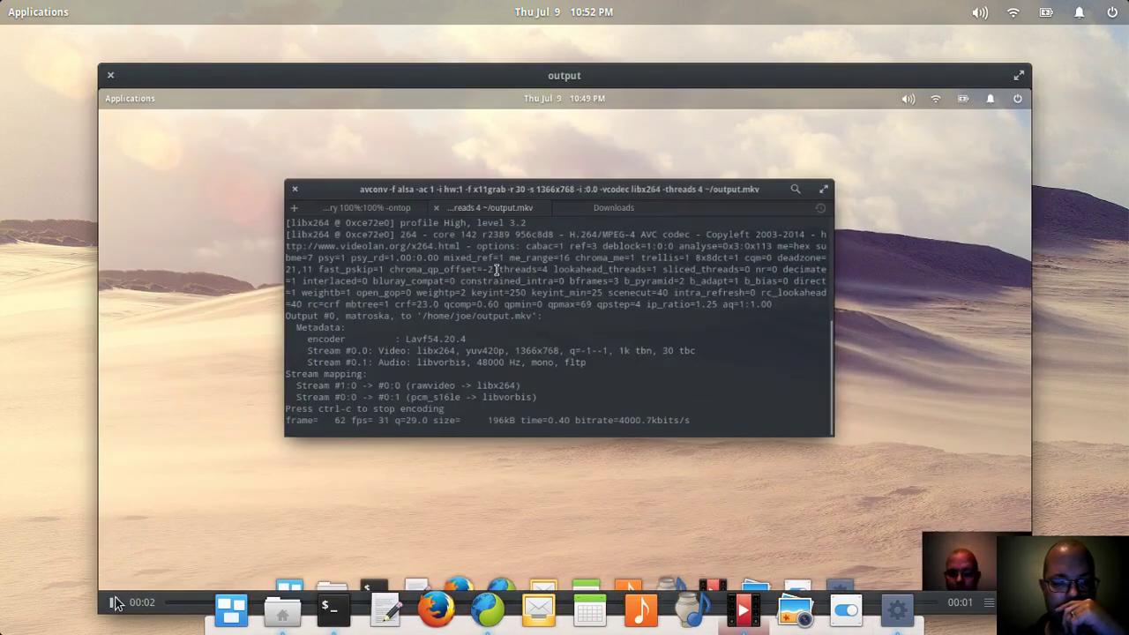
pyautogui.click(115, 602)
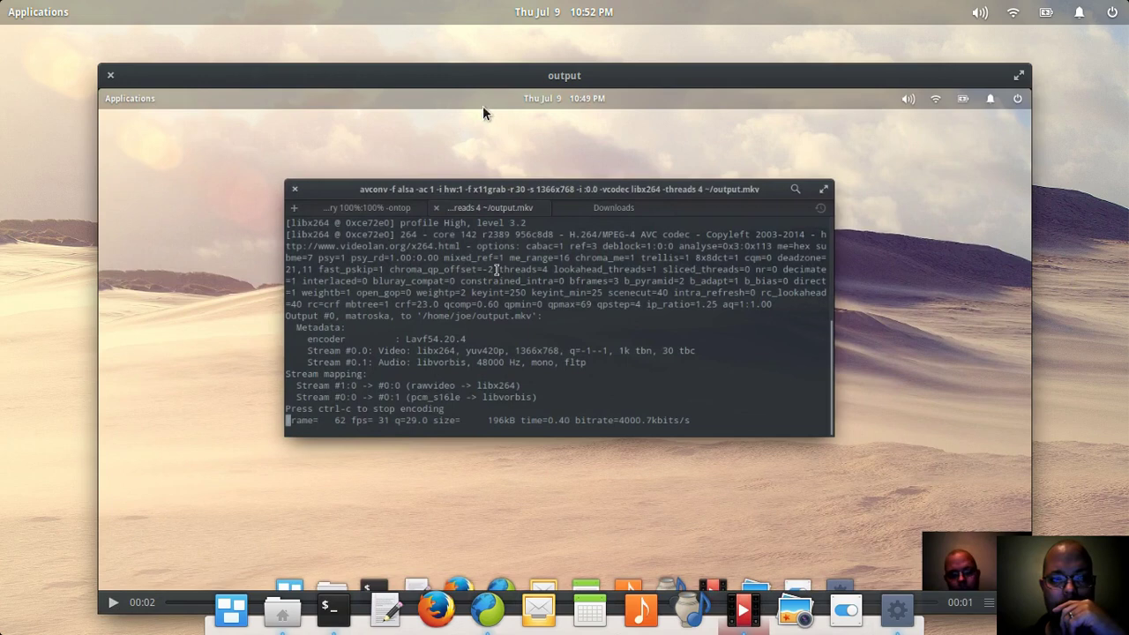
pyautogui.moveTo(500, 74); pyautogui.dragTo(499, 41)
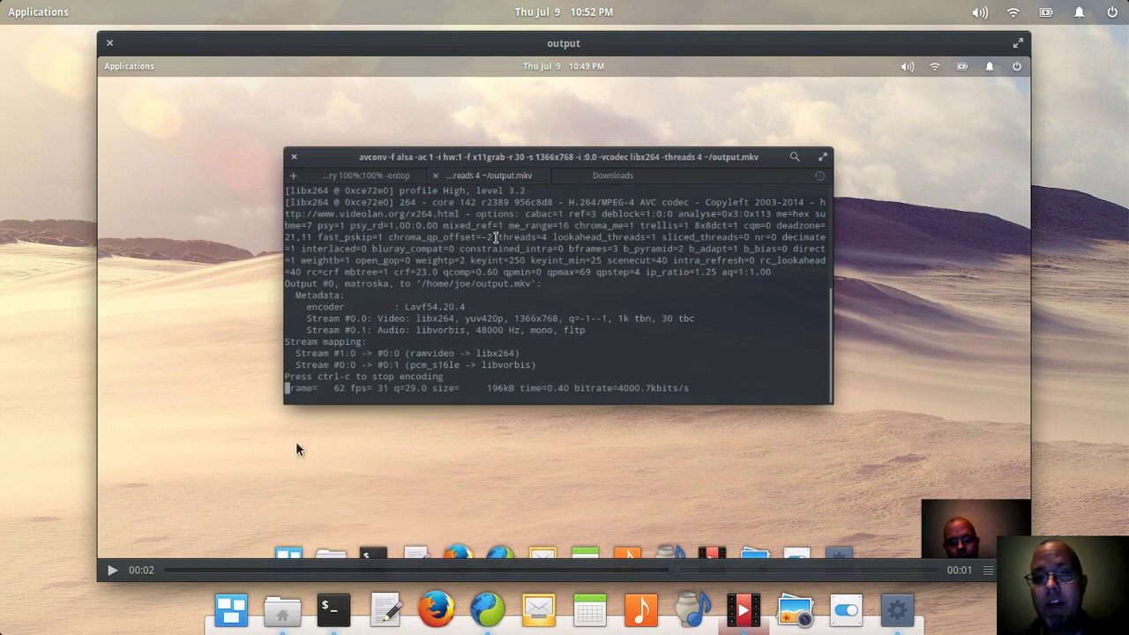
pyautogui.click(110, 45)
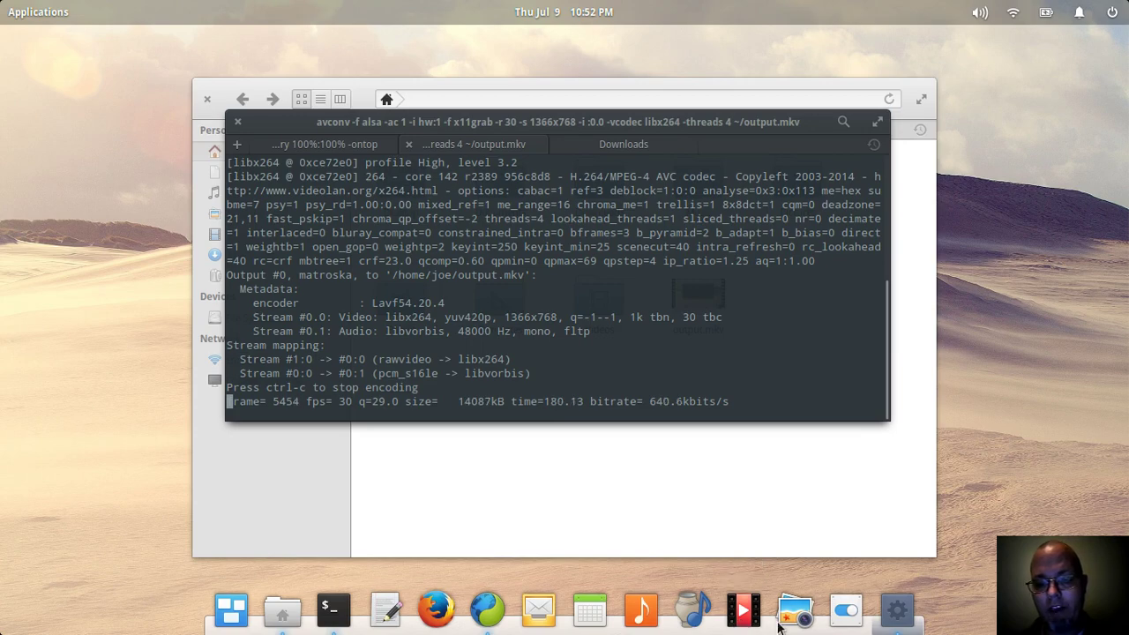
# Open System Settings to the Desktop page and browse the wallpaper choices.
pyautogui.click(844, 611)
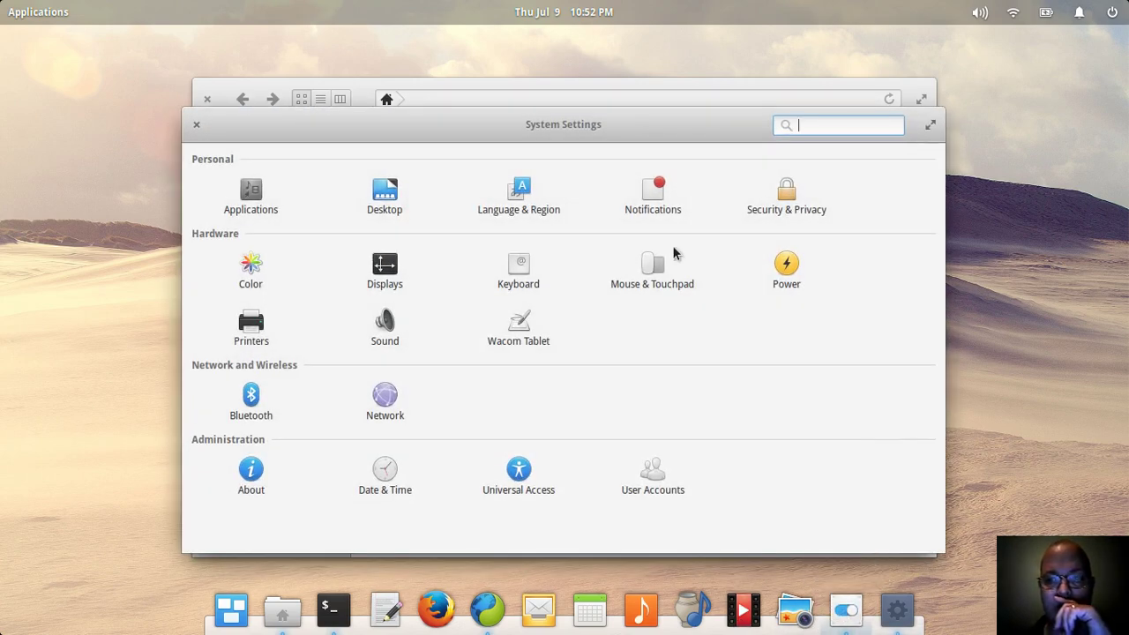
pyautogui.click(384, 199)
pyautogui.scroll(-1, 379, 247)
pyautogui.scroll(1, 391, 256)
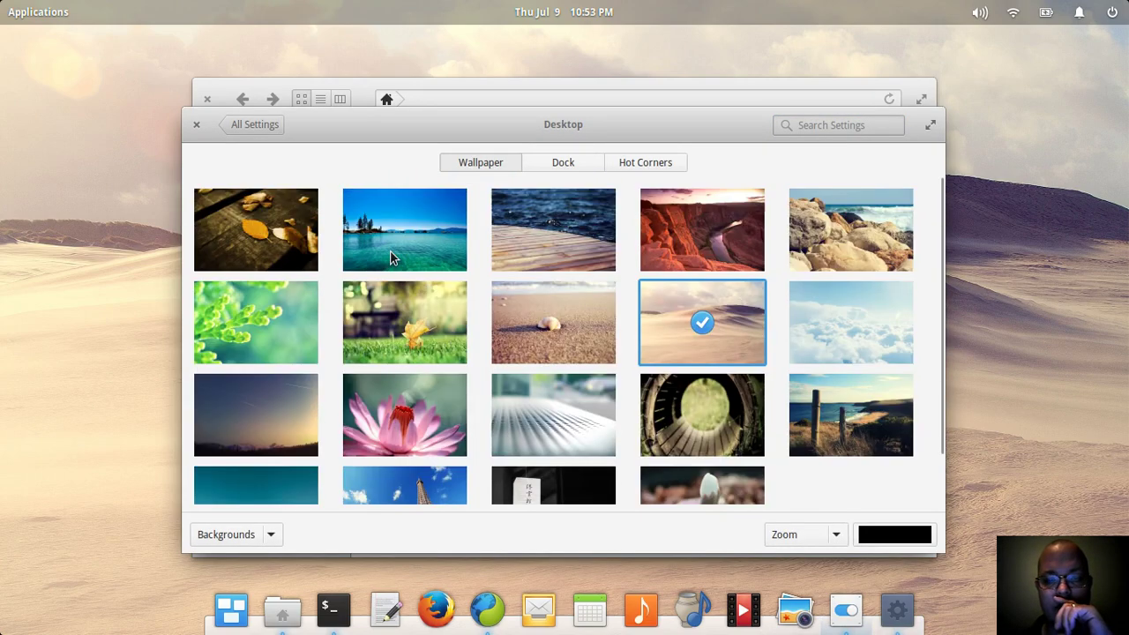
# Look at the Dock tab, then set the red canyon photo as the wallpaper.
pyautogui.click(573, 161)
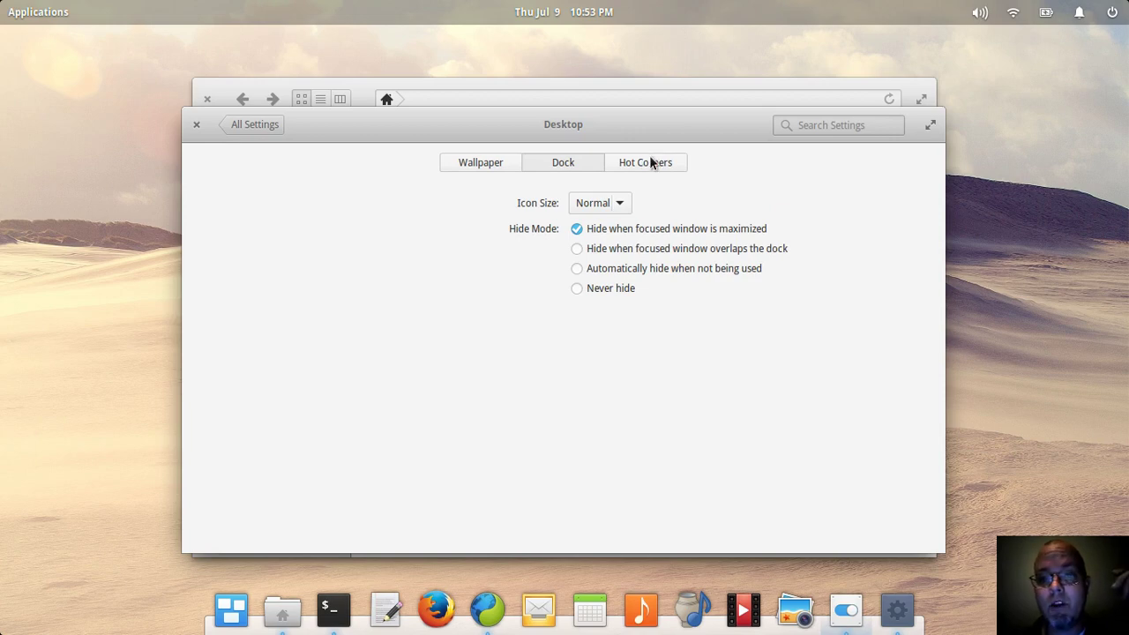
pyautogui.click(498, 164)
pyautogui.scroll(-1, 328, 289)
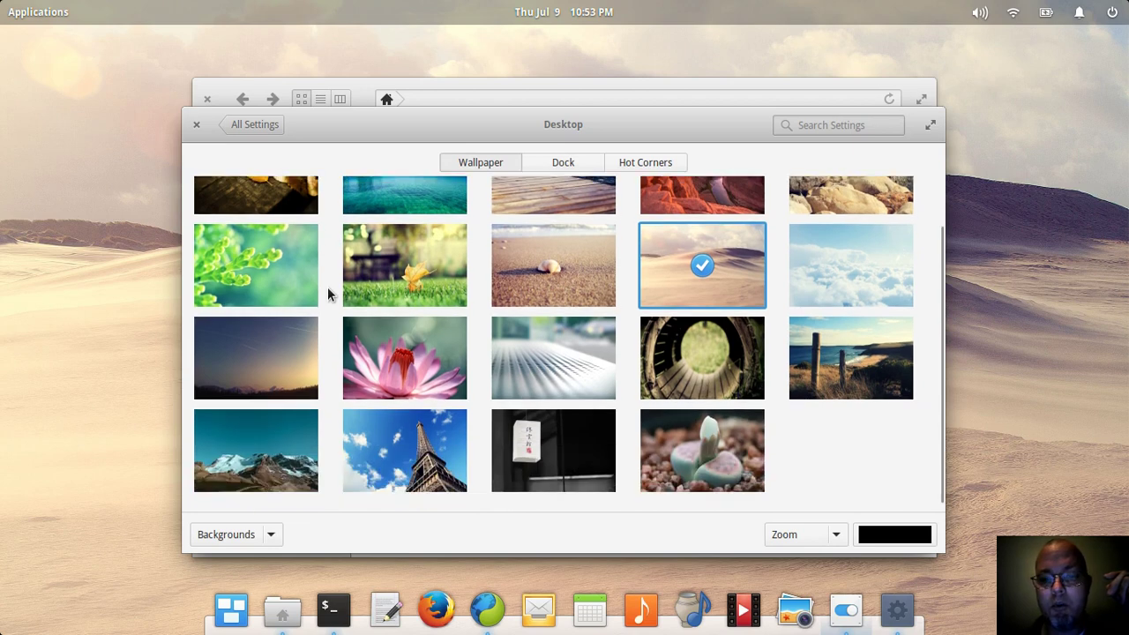
pyautogui.scroll(1, 559, 383)
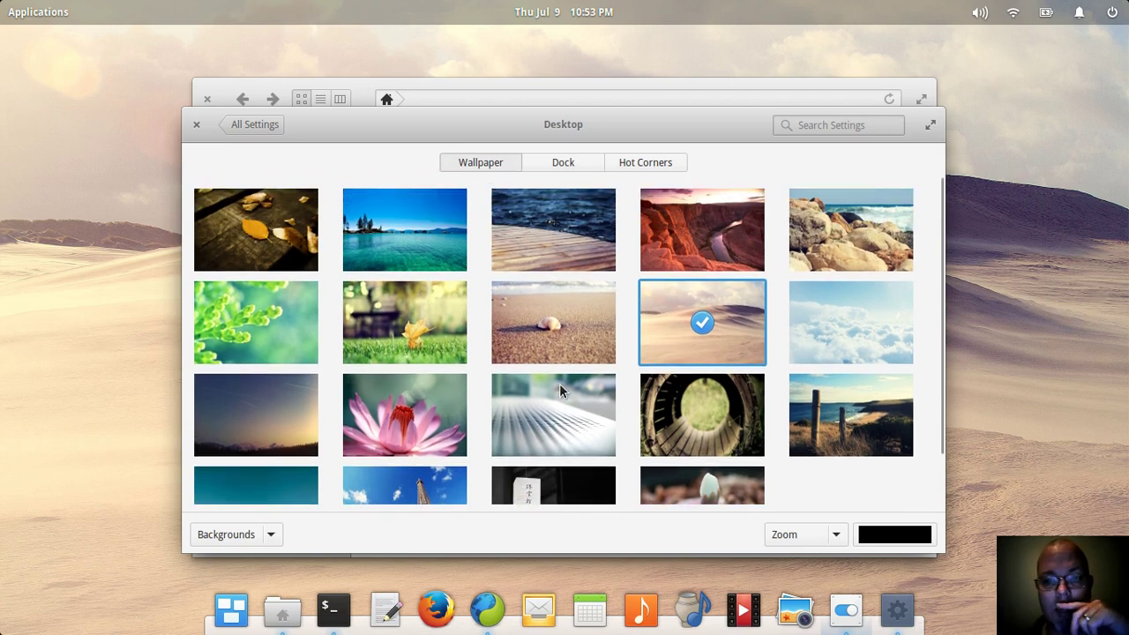
pyautogui.click(668, 244)
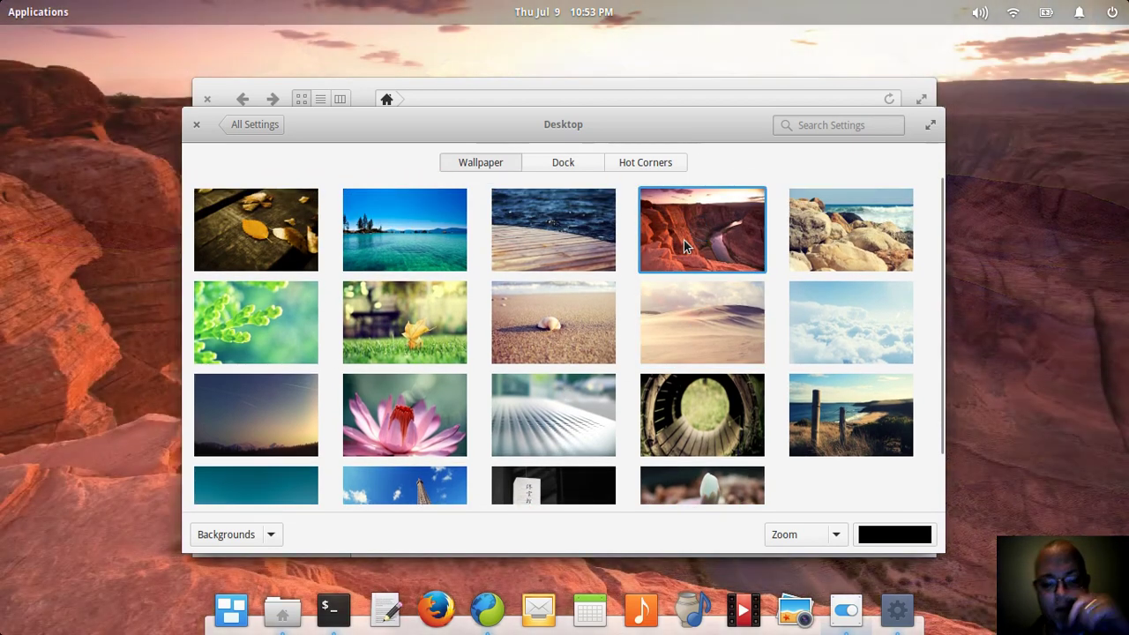
pyautogui.press('super+Right')
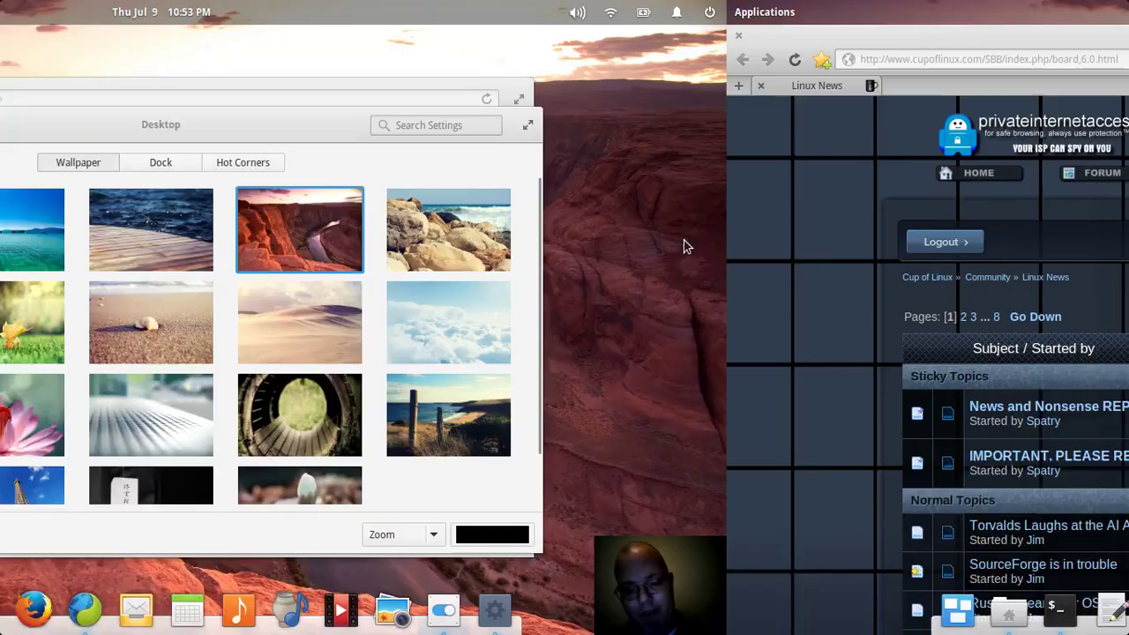
pyautogui.press('super+Right')
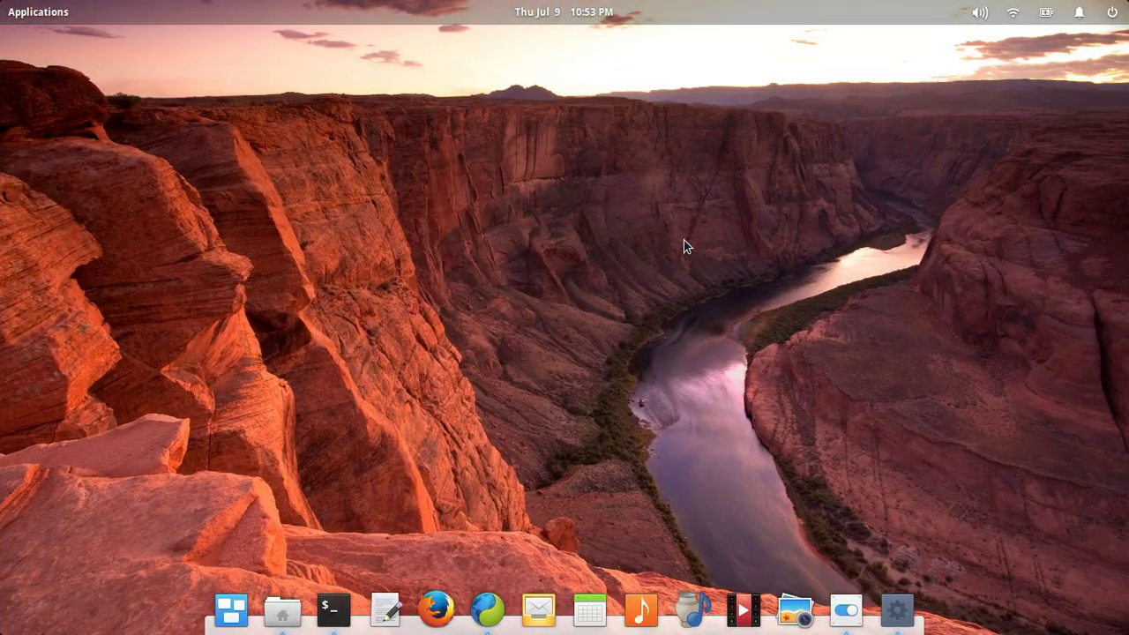
pyautogui.press('super+Down')
pyautogui.press('super+Left')
pyautogui.press('super+Left')
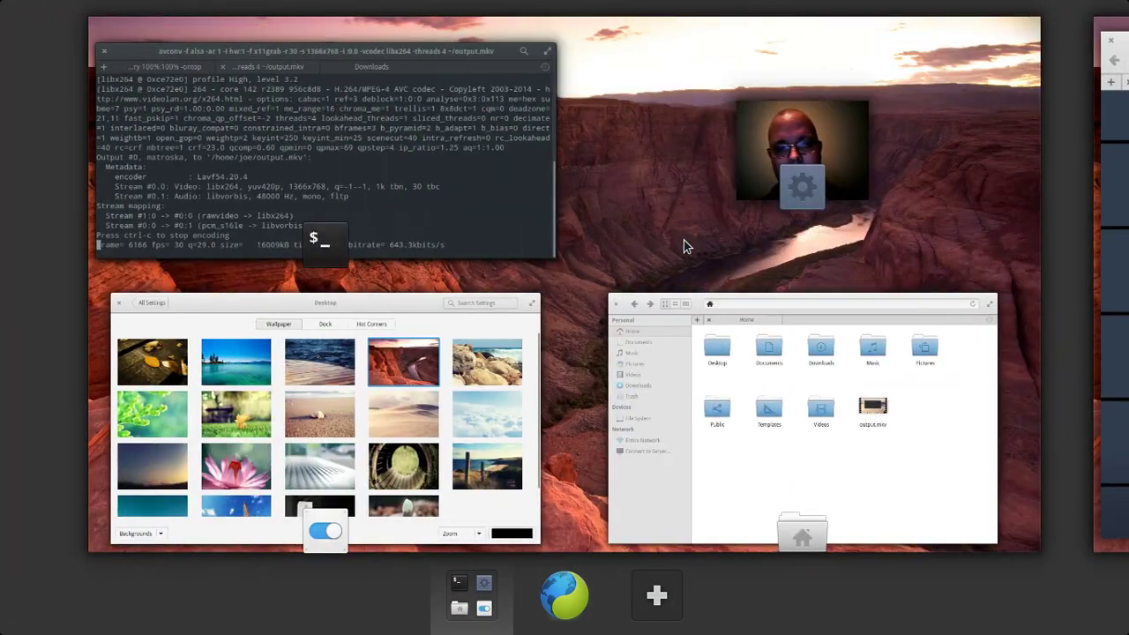
pyautogui.press('super+Down')
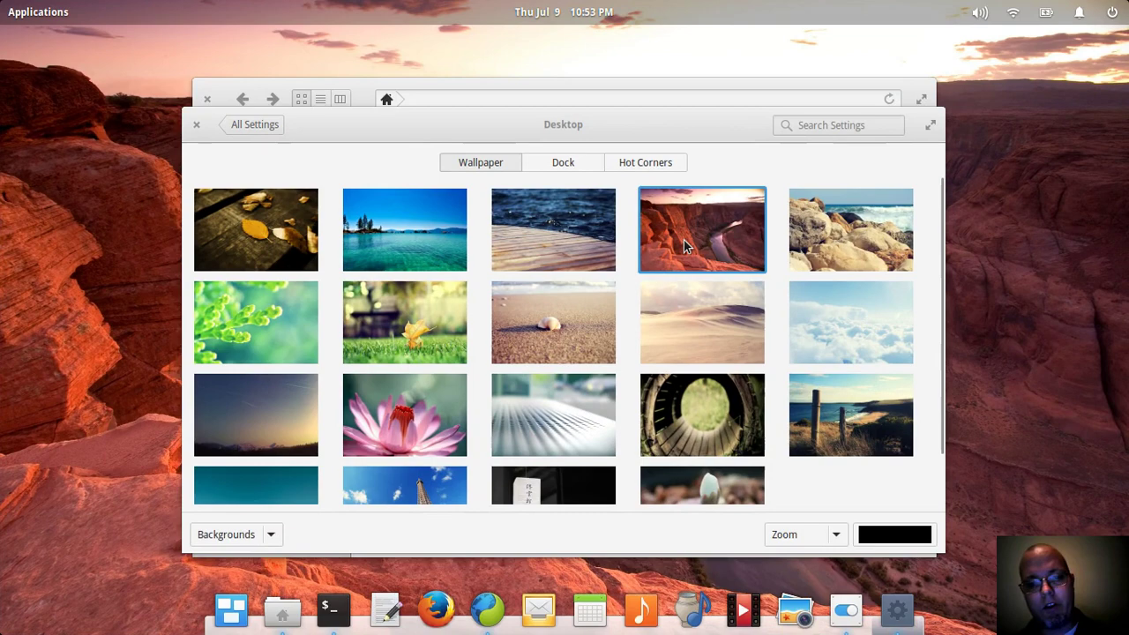
pyautogui.press('super+w')
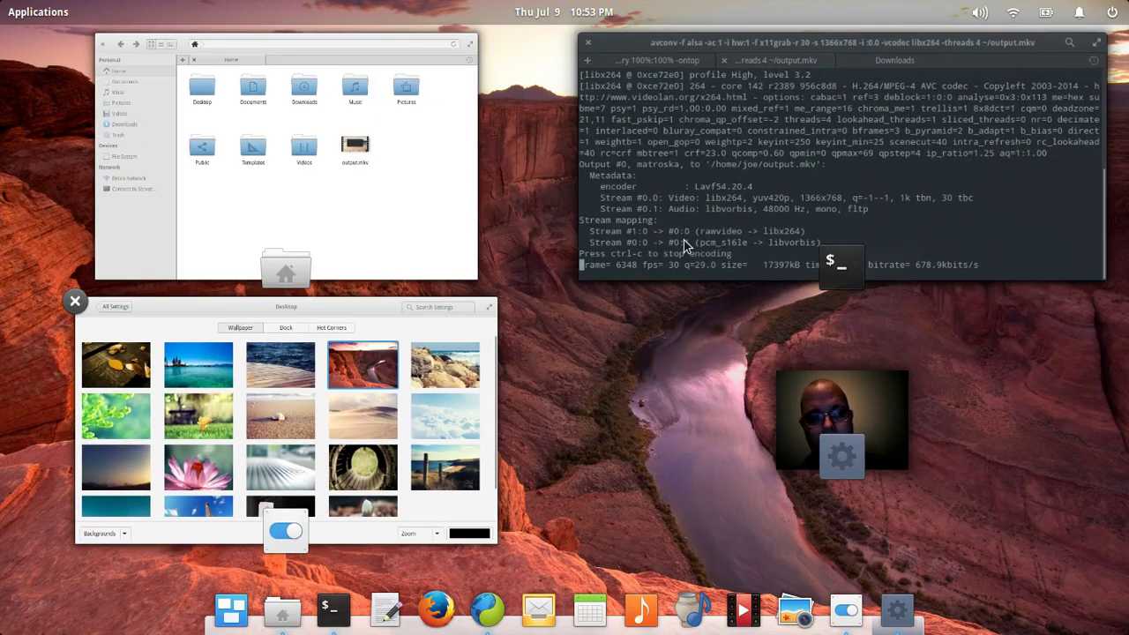
pyautogui.press('super+w')
pyautogui.press('super+Up')
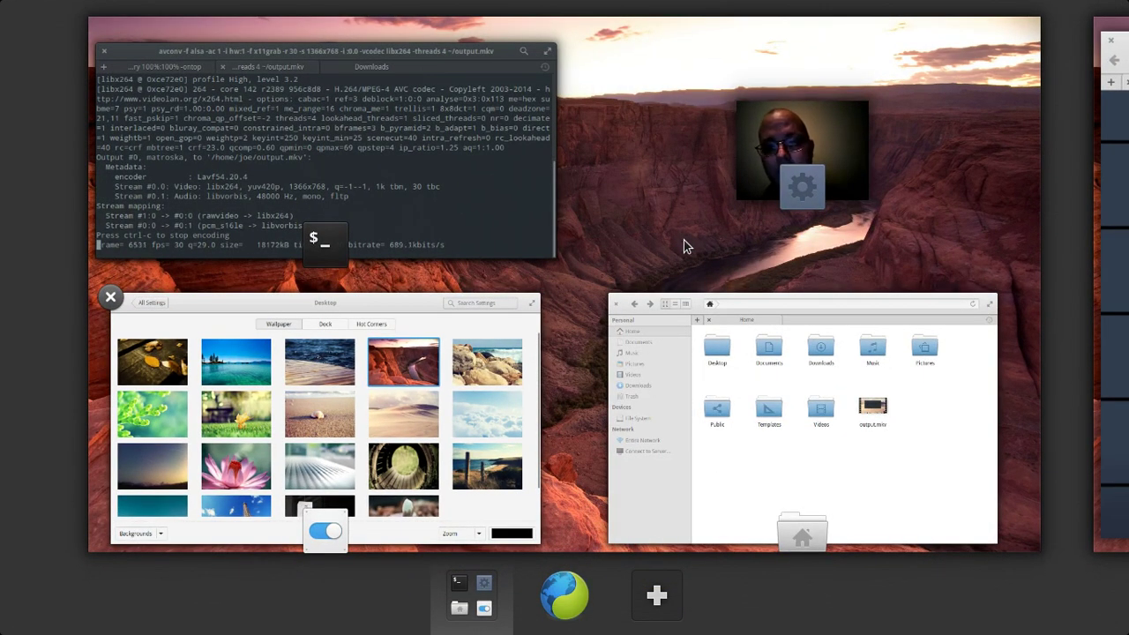
pyautogui.press('super+Right')
pyautogui.press('super+Left')
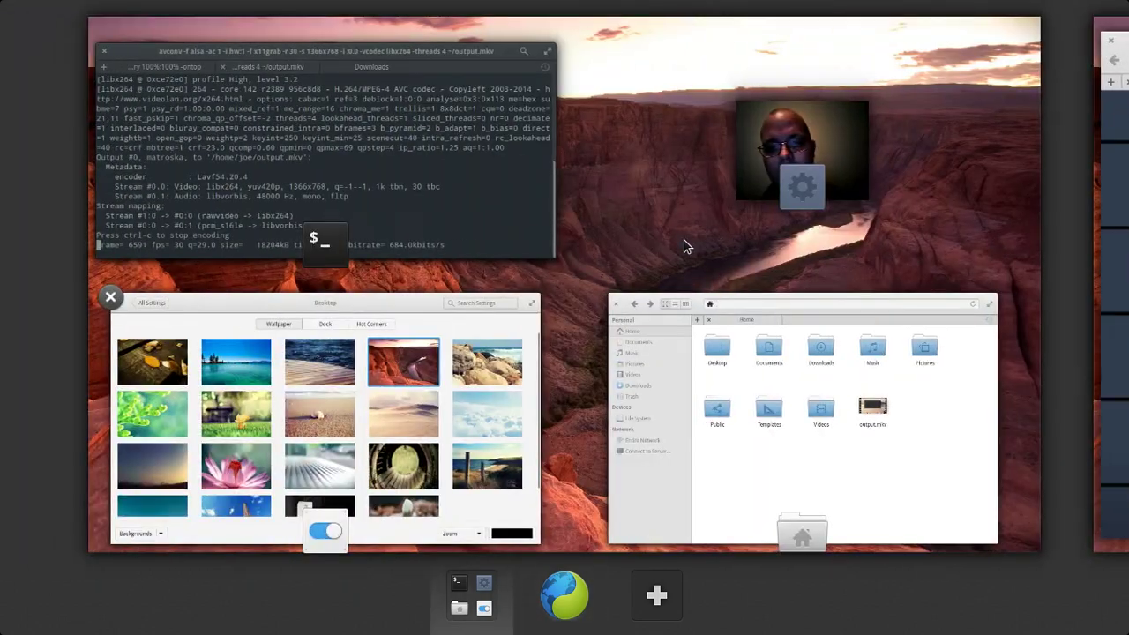
pyautogui.press('super+s')
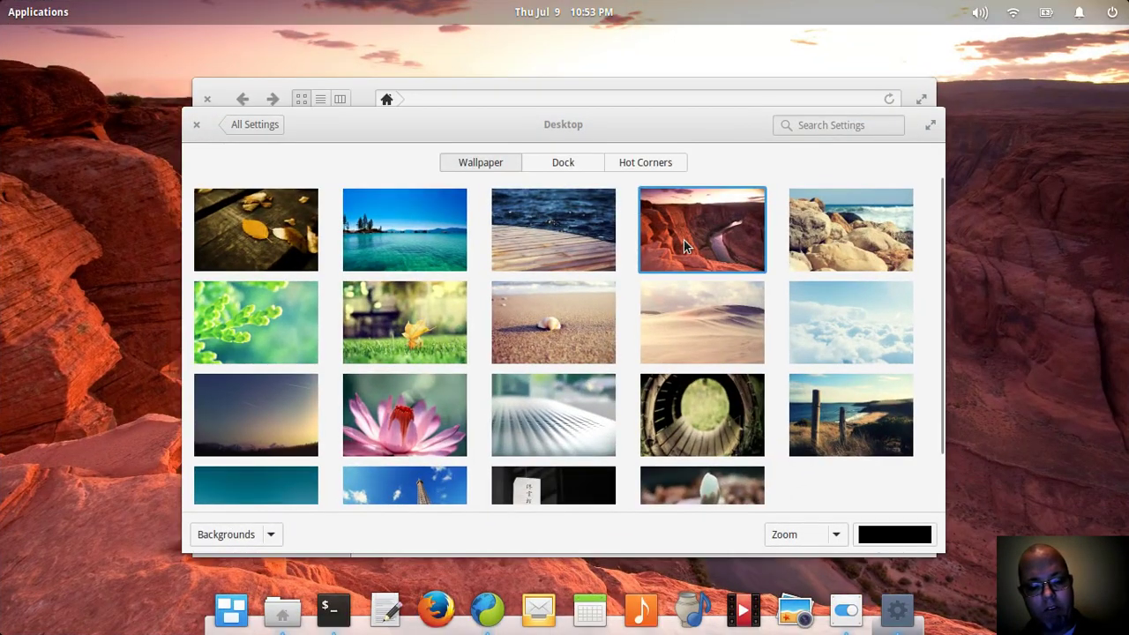
pyautogui.press('super+w')
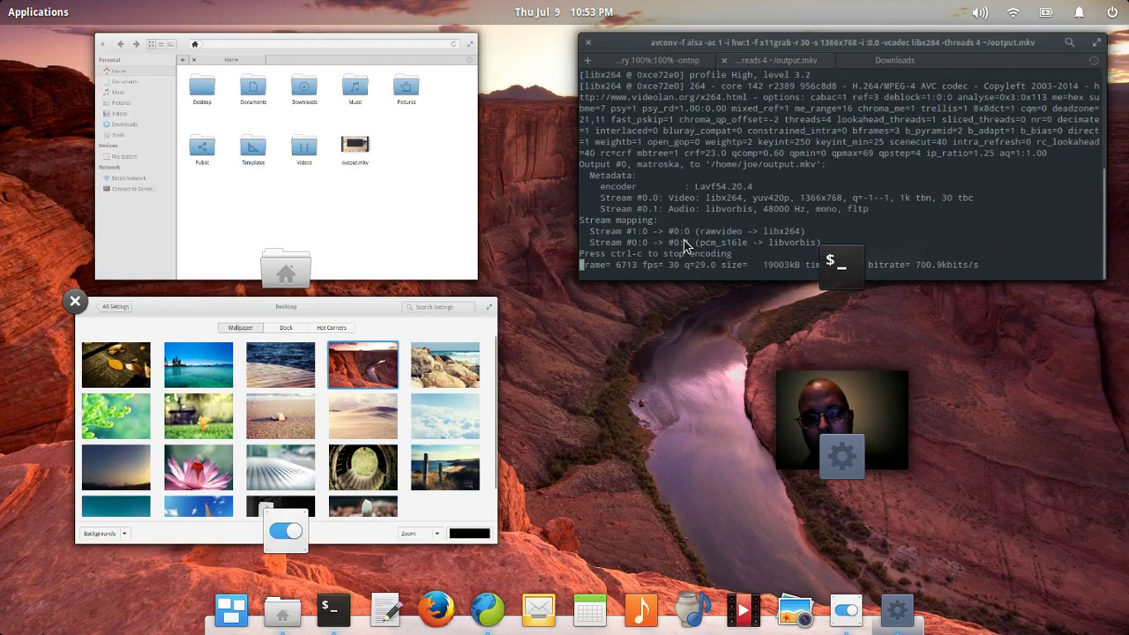
pyautogui.press('Escape')
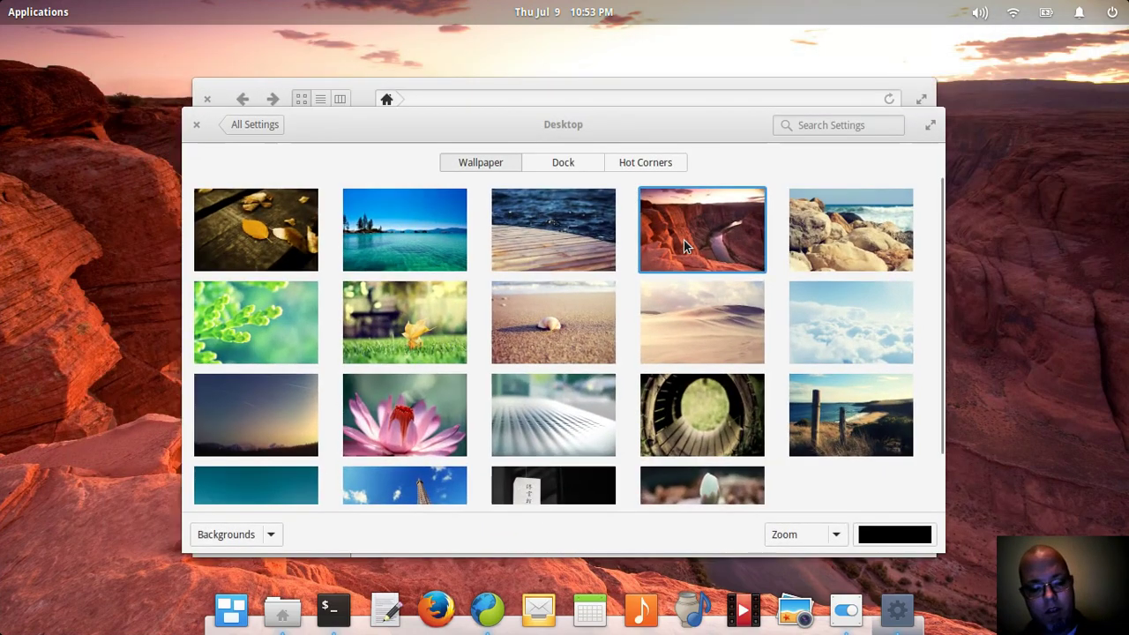
pyautogui.press('super')
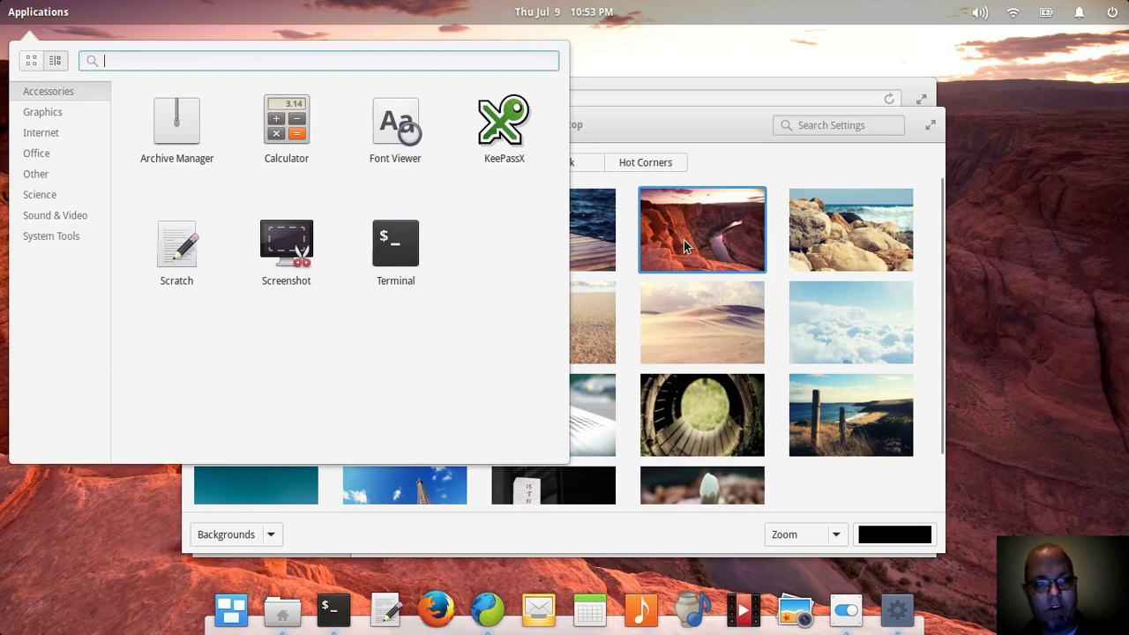
pyautogui.write('scr')
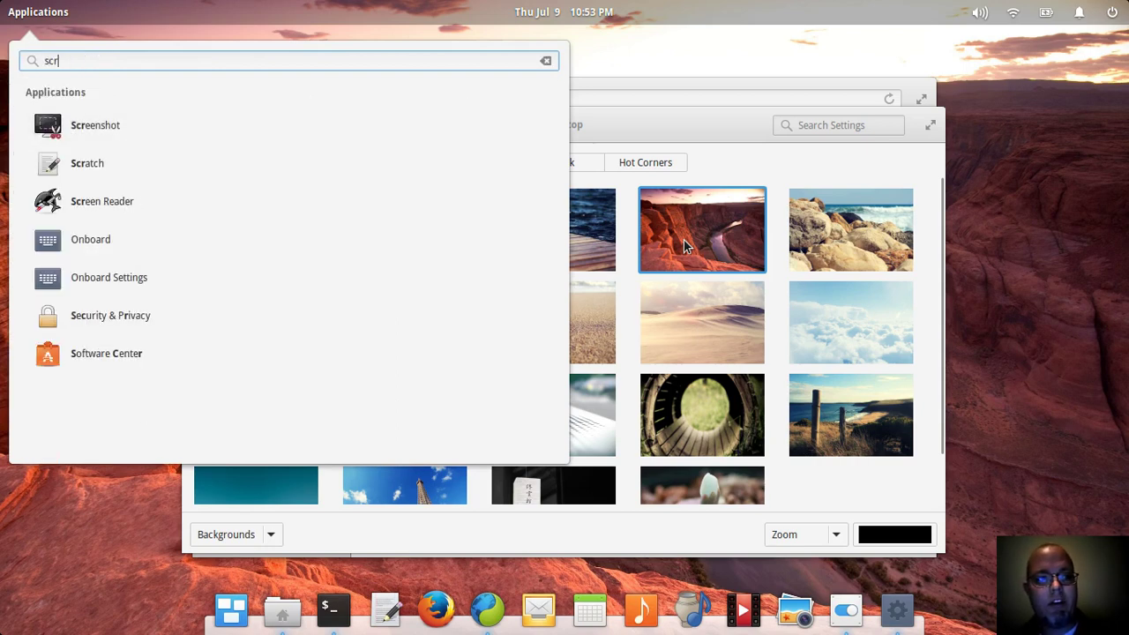
pyautogui.write('c')
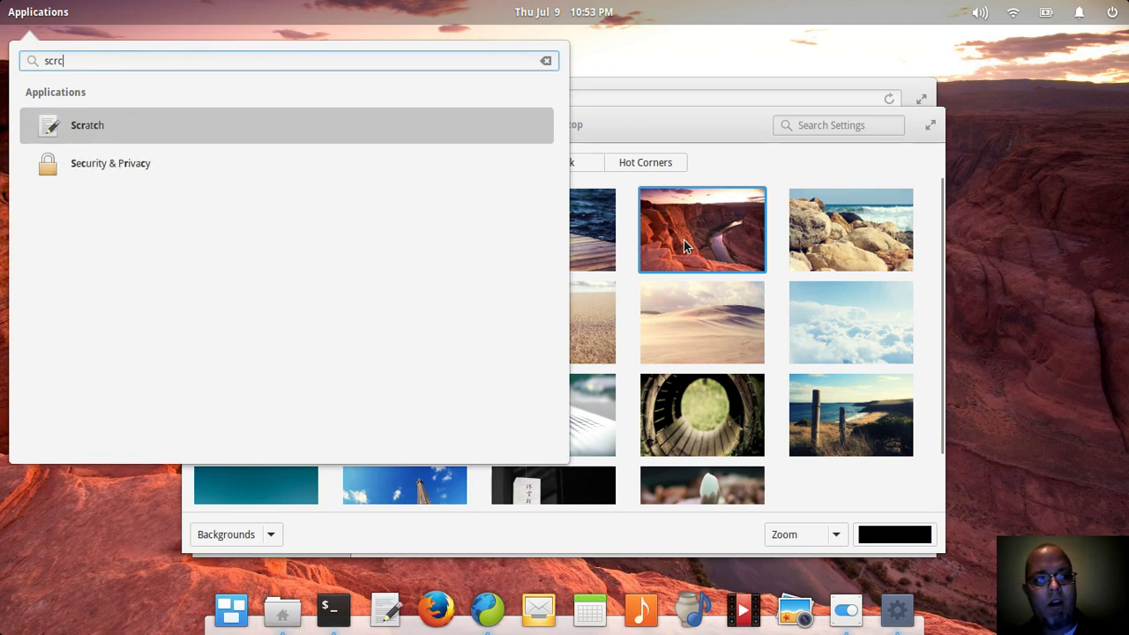
pyautogui.press('BackSpace')
pyautogui.write('r')
pyautogui.press('BackSpace')
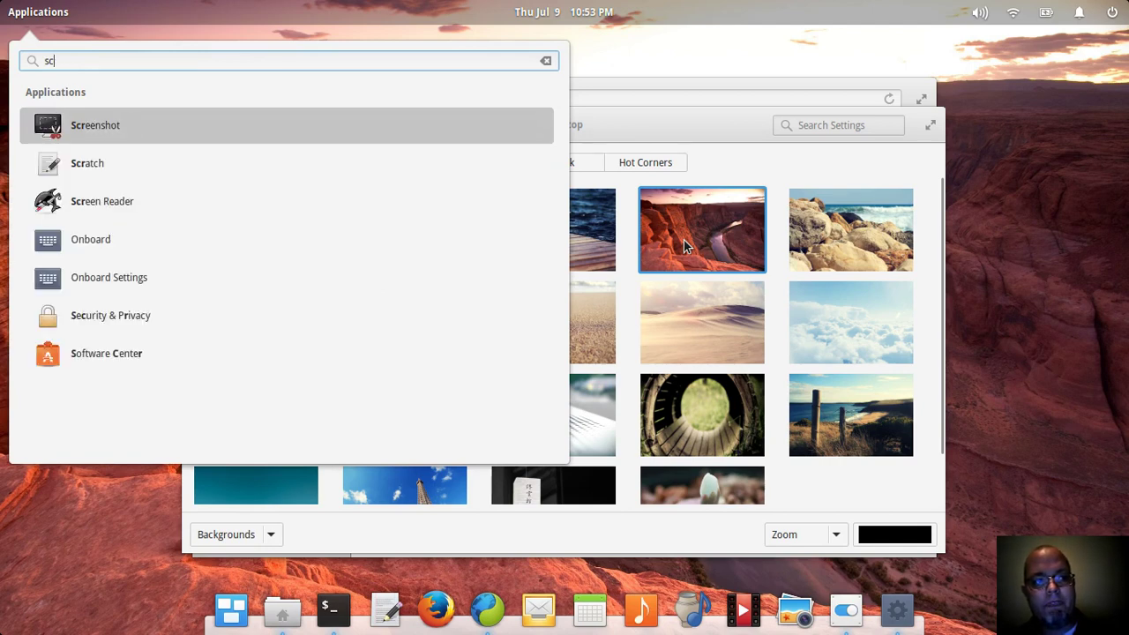
pyautogui.press('BackSpace')
pyautogui.press('BackSpace')
pyautogui.press('BackSpace')
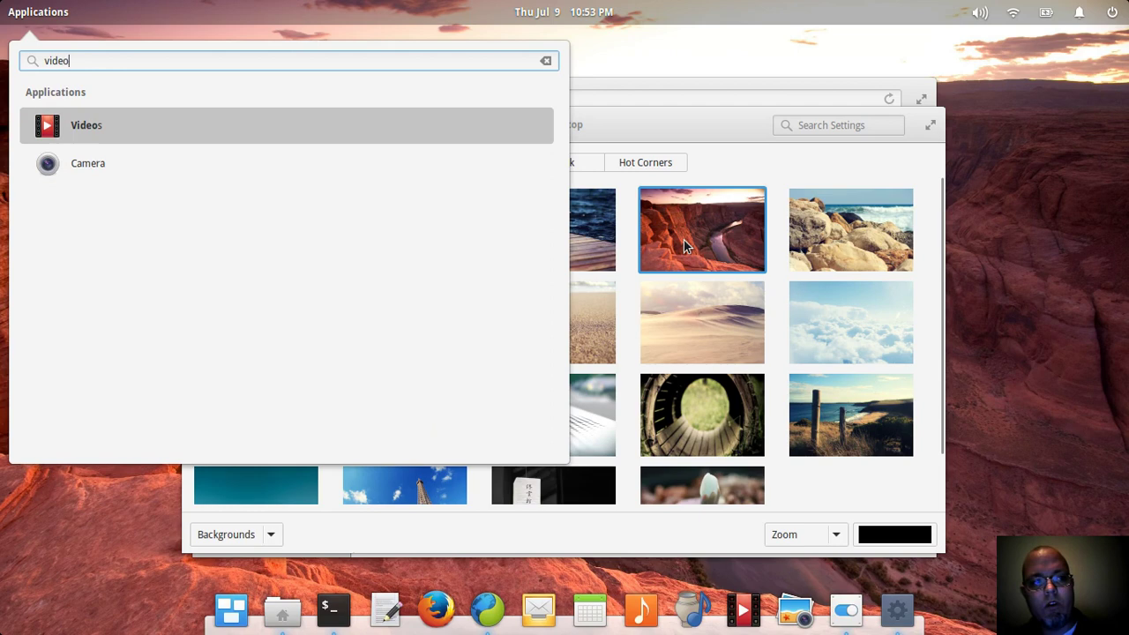
pyautogui.press('BackSpace')
pyautogui.press('BackSpace')
pyautogui.press('BackSpace')
pyautogui.press('BackSpace')
pyautogui.press('BackSpace')
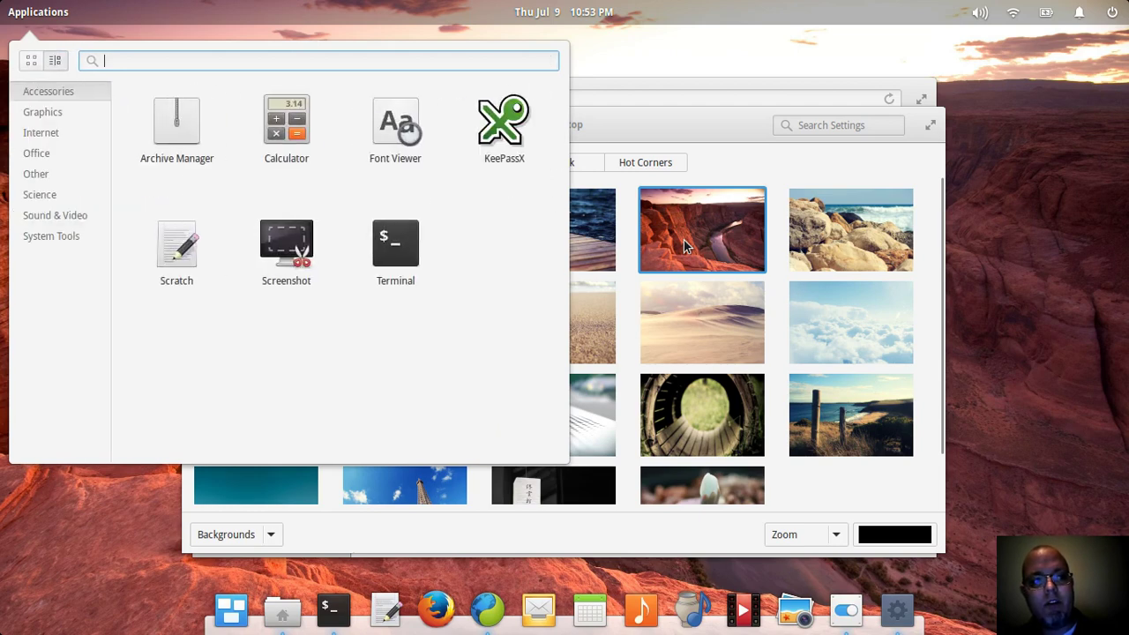
pyautogui.write('emila')
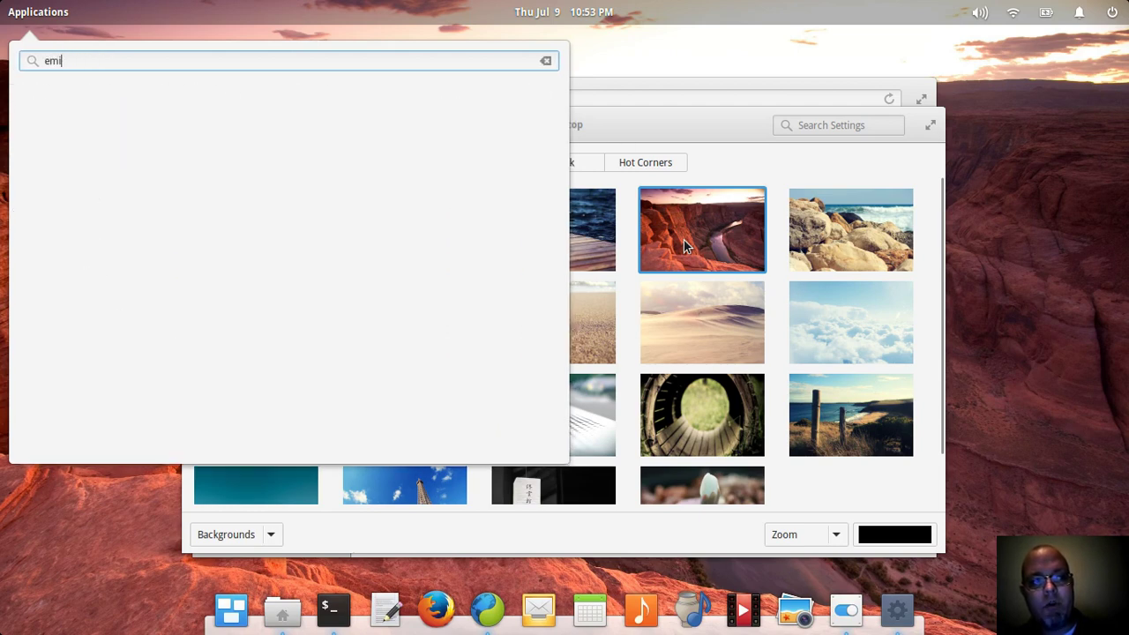
pyautogui.press('BackSpace')
pyautogui.write('a')
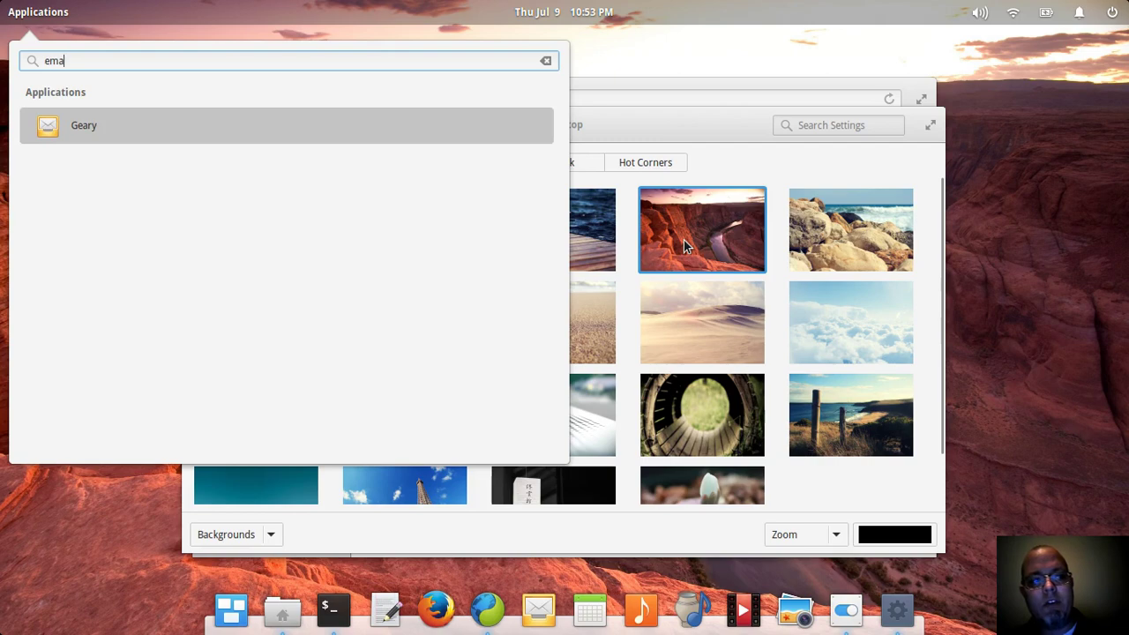
pyautogui.write('il')
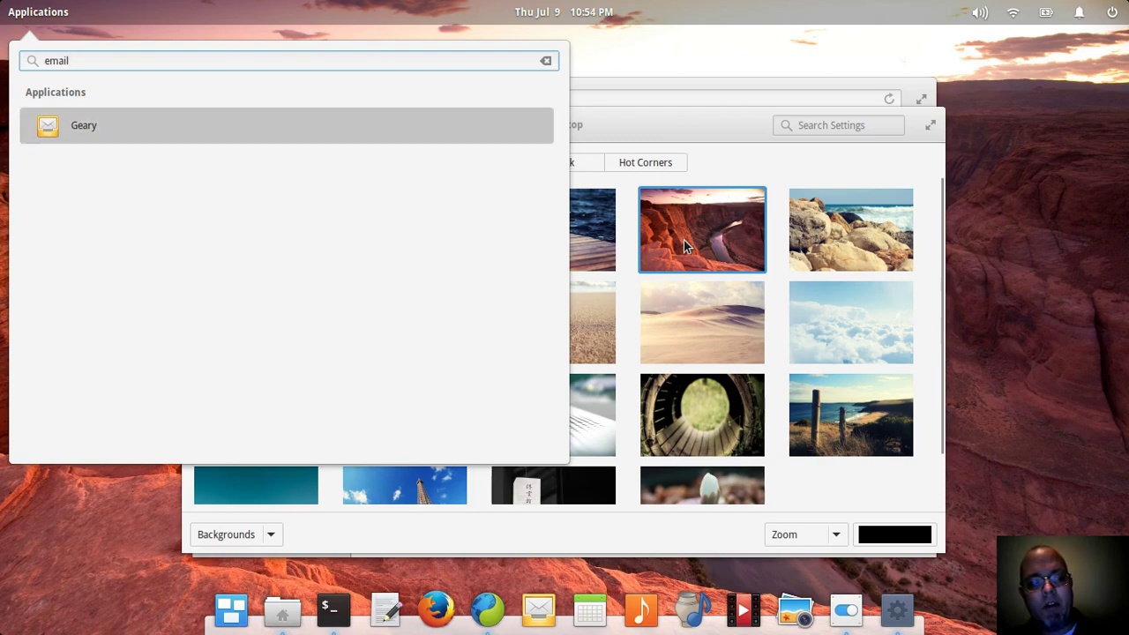
pyautogui.press('Return')
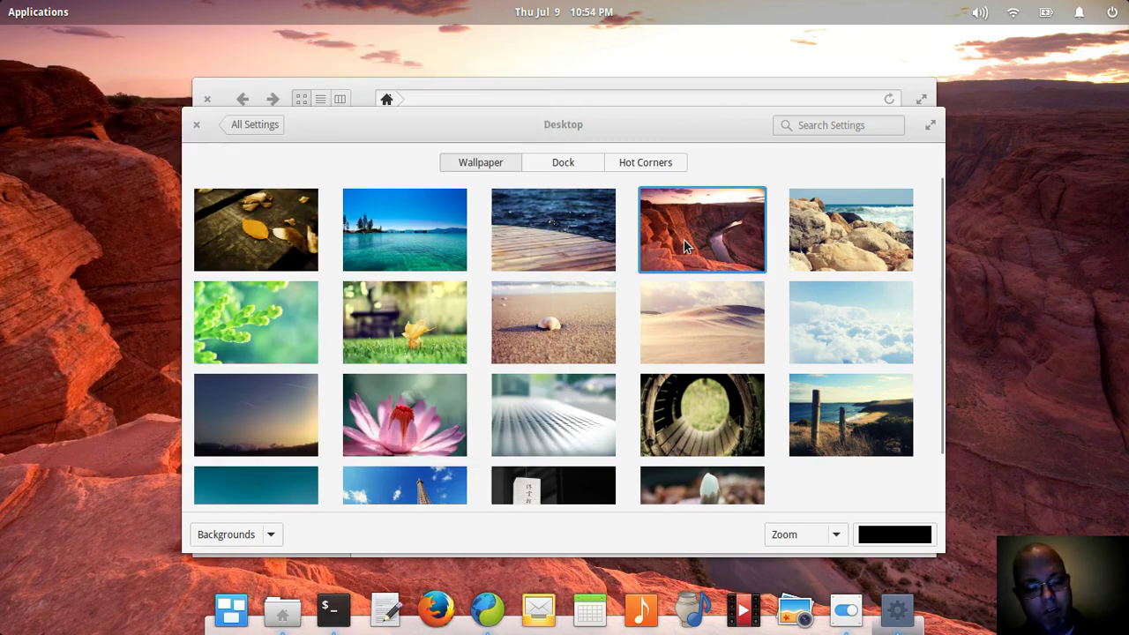
pyautogui.press('super')
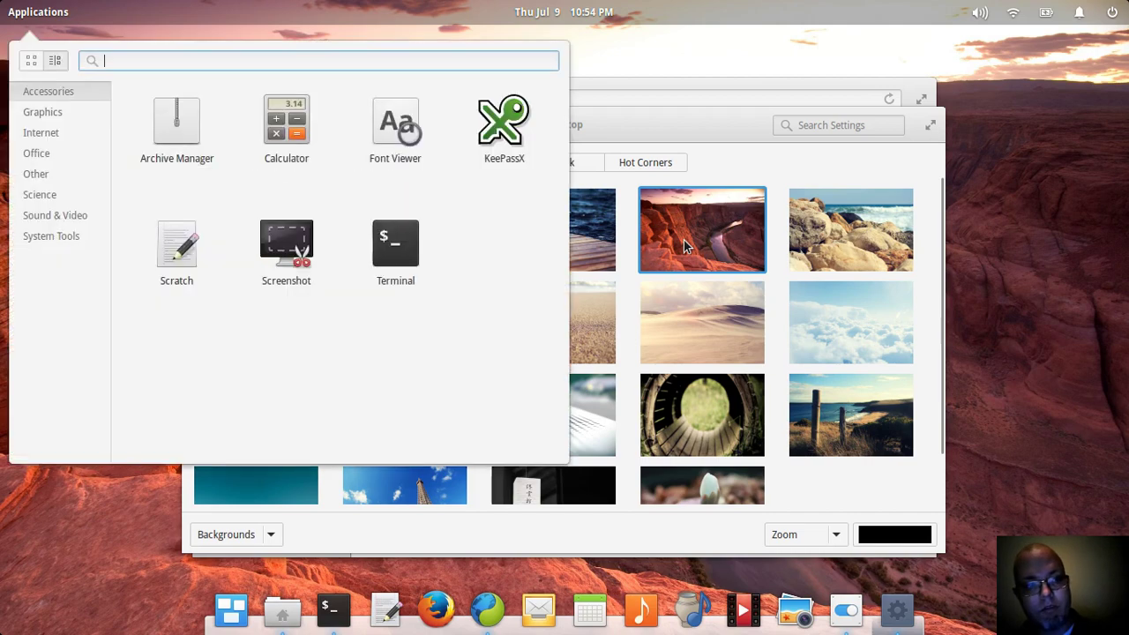
pyautogui.press('Escape')
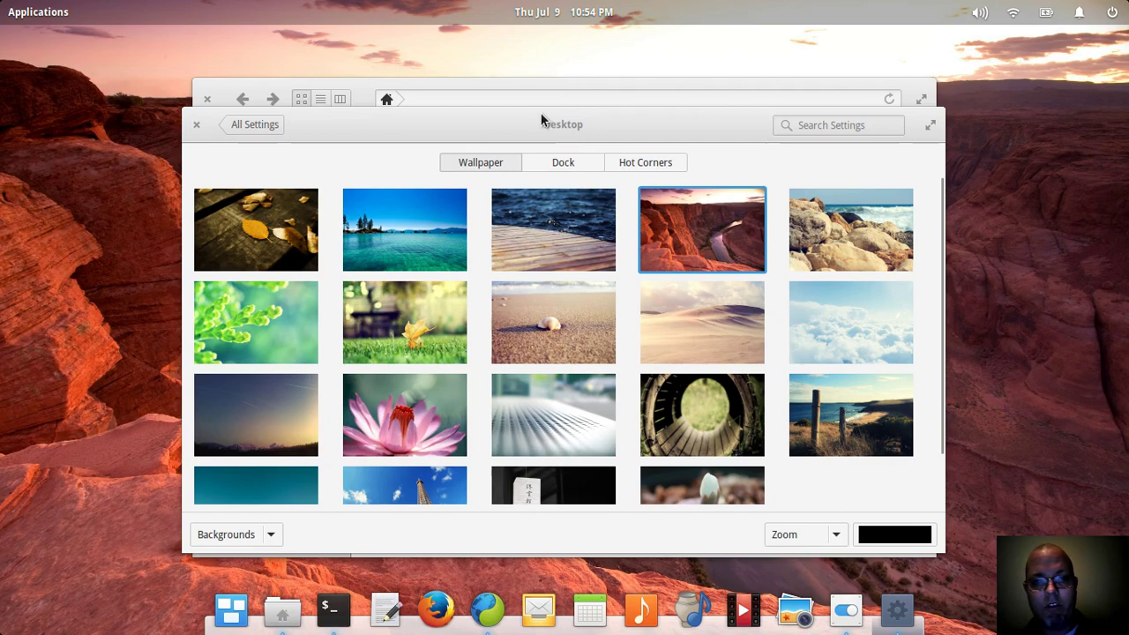
# Bring the avconv recording terminal forward, then maximize and restore it.
pyautogui.moveTo(543, 129); pyautogui.dragTo(545, 129)
pyautogui.hotkey('ctrl', 'q')
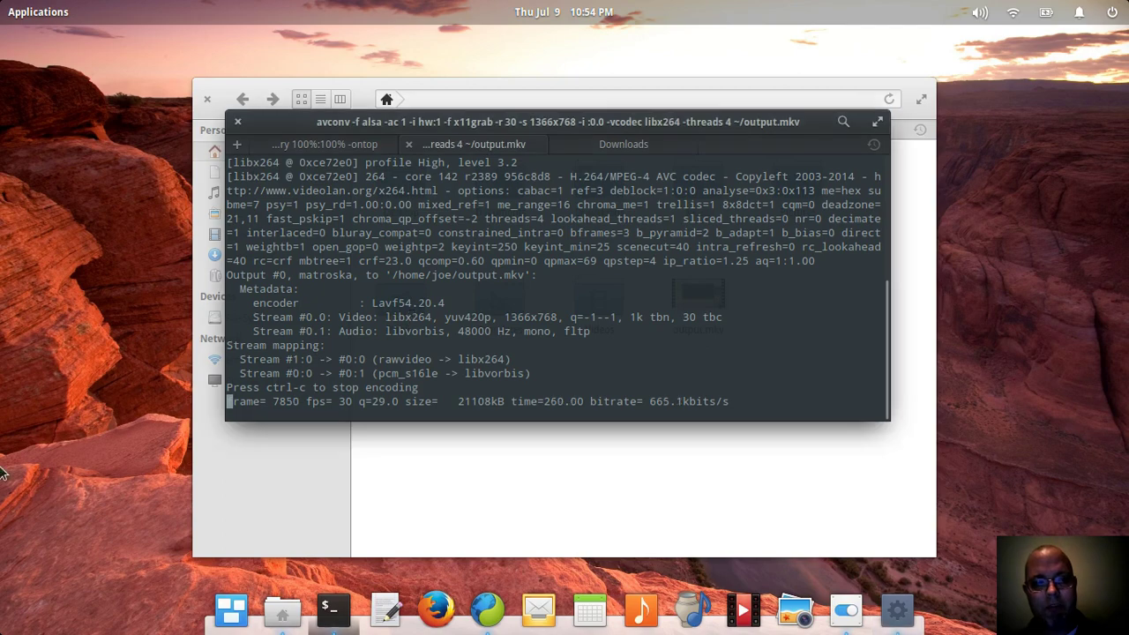
pyautogui.press('super+Up')
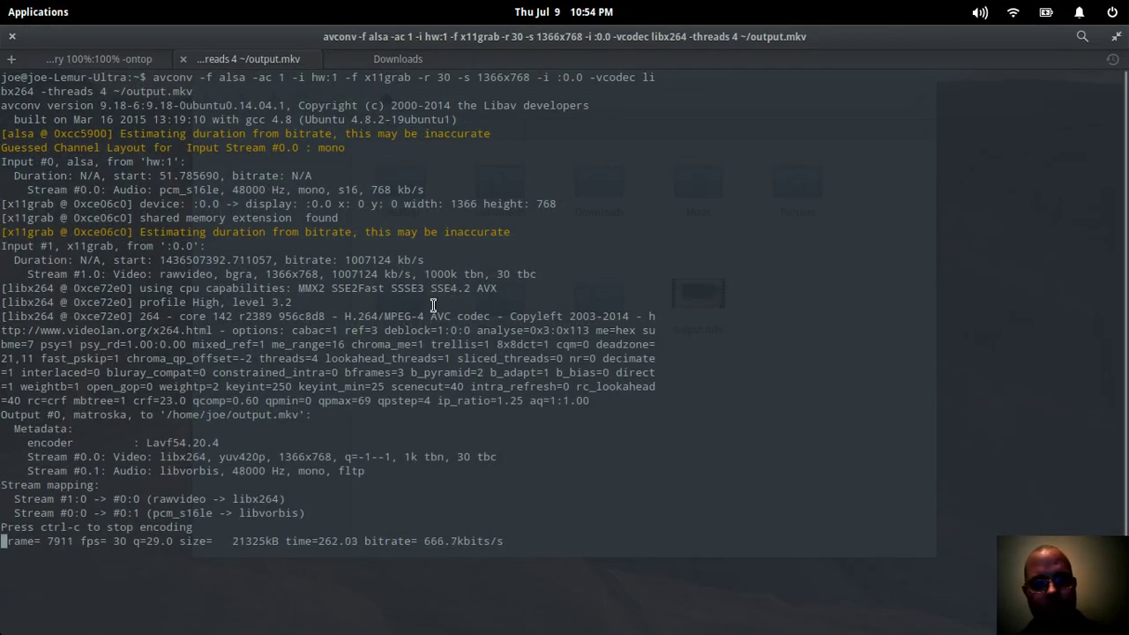
pyautogui.press('super+Up')
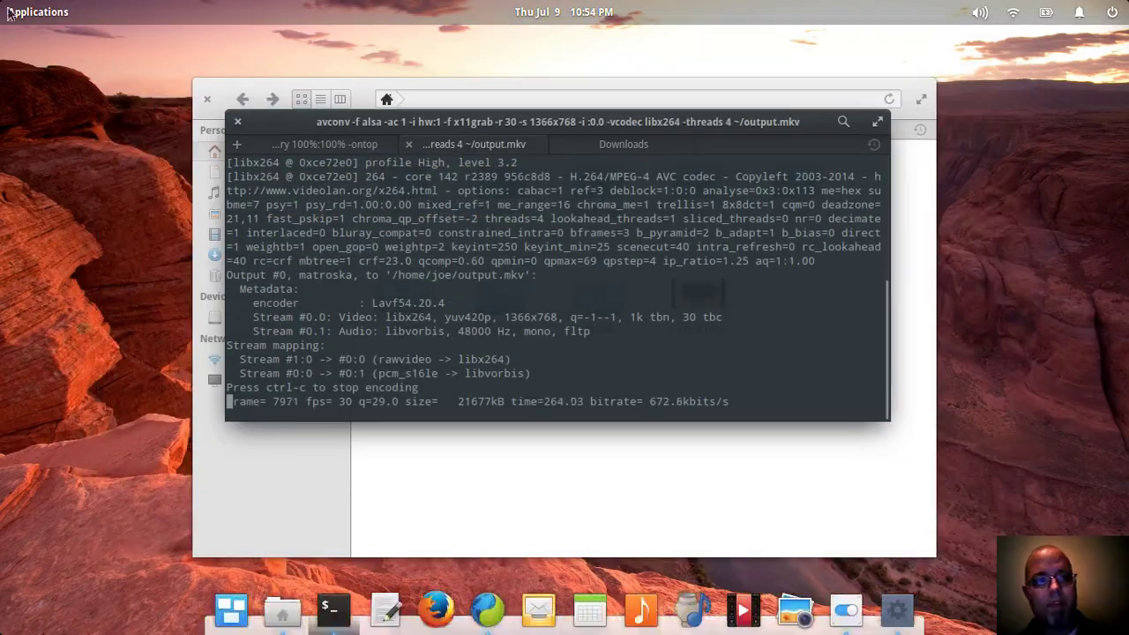
# Open and dismiss the Applications menu, then spread all windows in the Super+W overview.
pyautogui.click(4, 8)
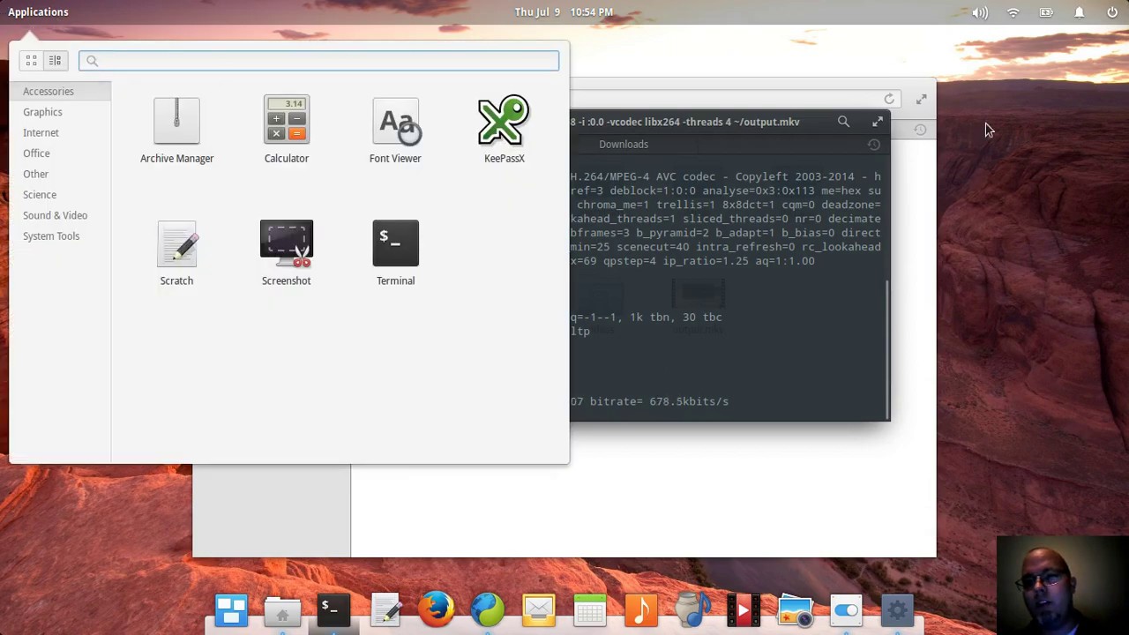
pyautogui.press('super+w')
pyautogui.press('Escape')
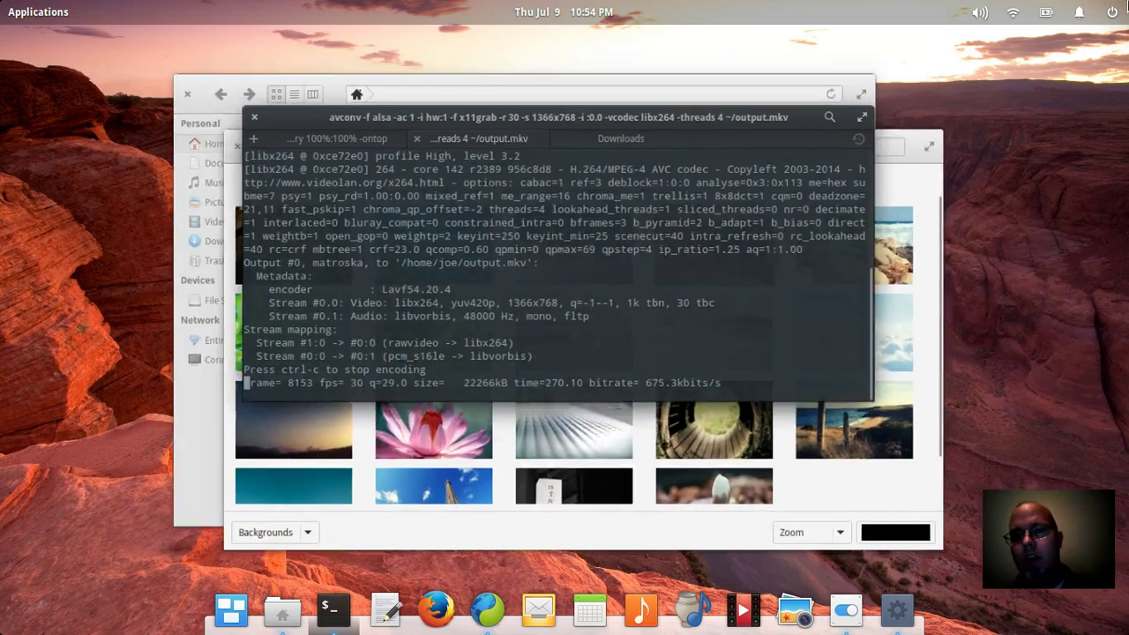
pyautogui.press('super+w')
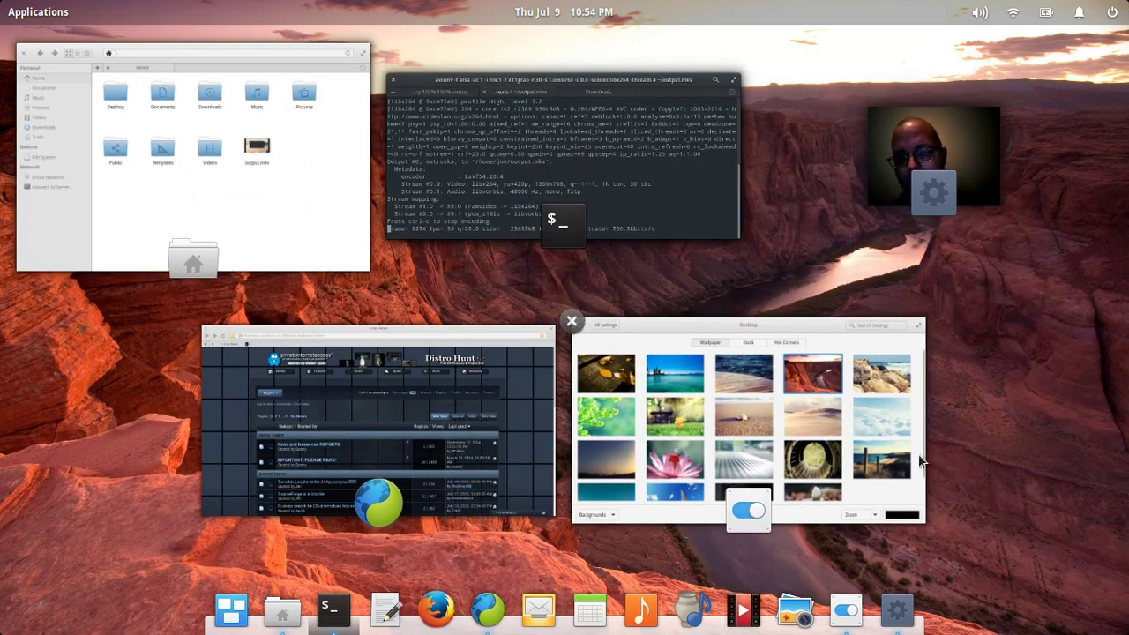
# Open Multitasking View, peek at the neighbouring workspaces, and return to the first.
pyautogui.press('Escape')
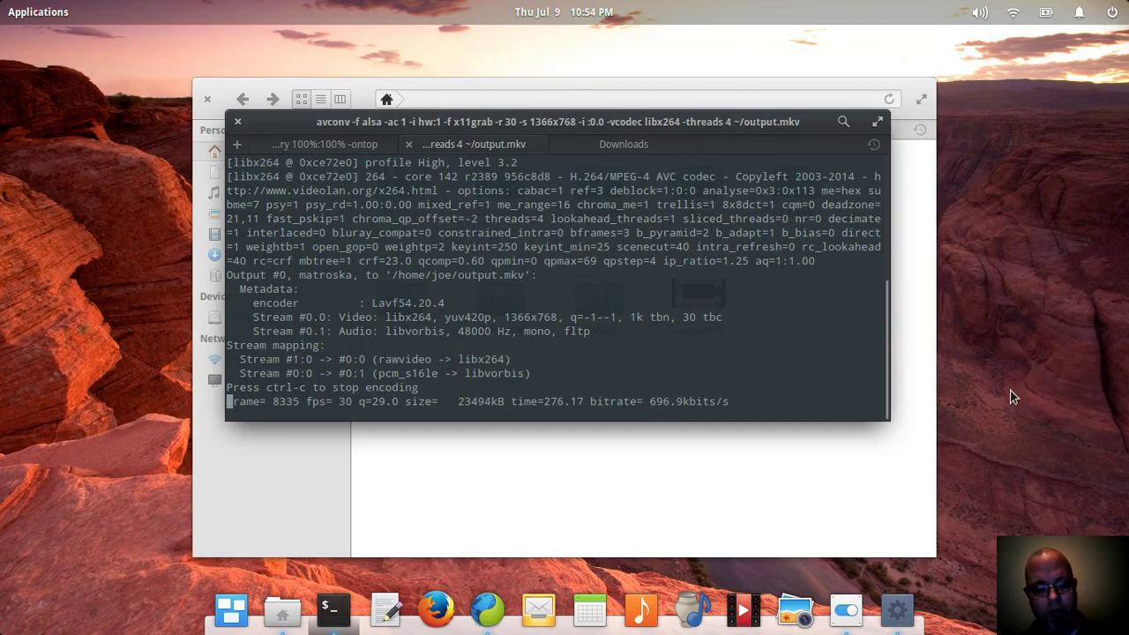
pyautogui.press('super+s')
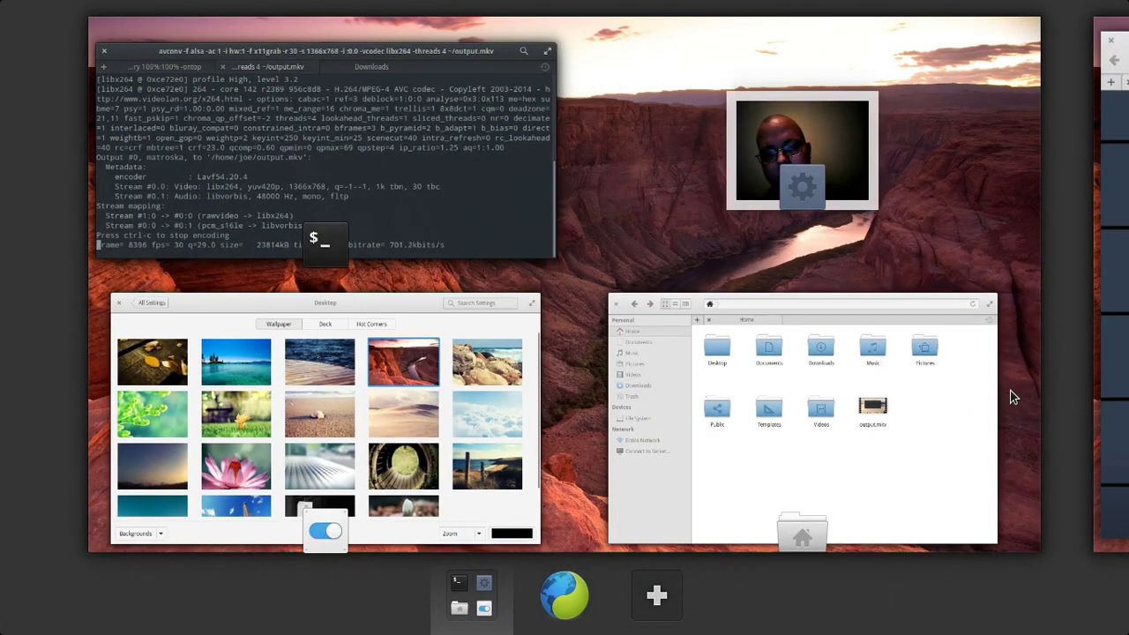
pyautogui.press('super+Right')
pyautogui.press('super+Right')
pyautogui.press('super+Left')
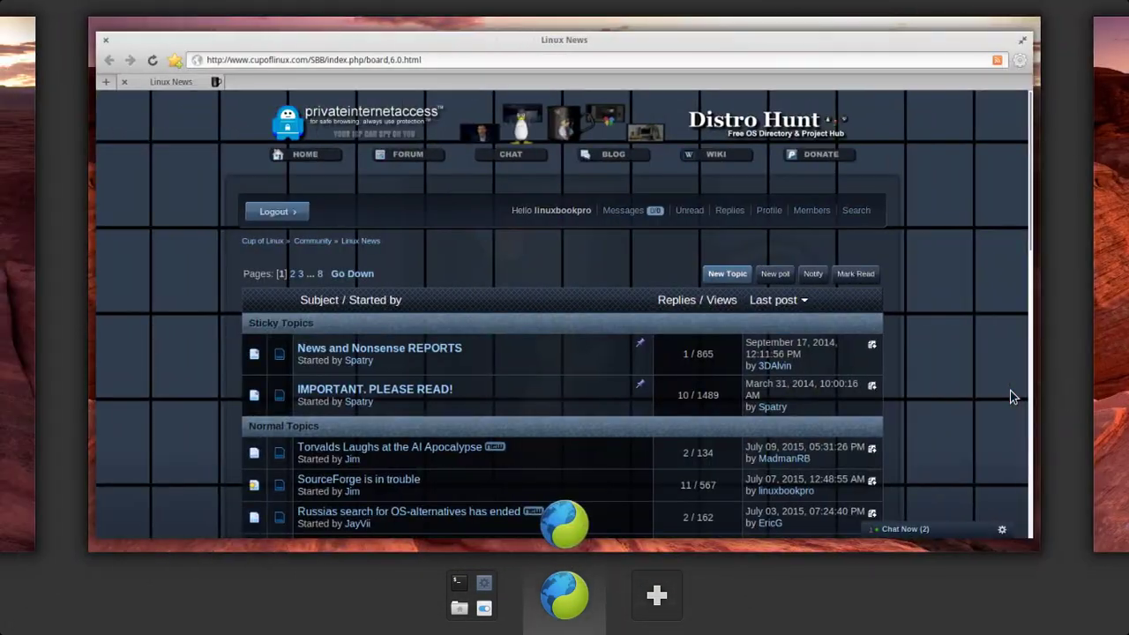
pyautogui.press('super+Right')
pyautogui.press('super+Left')
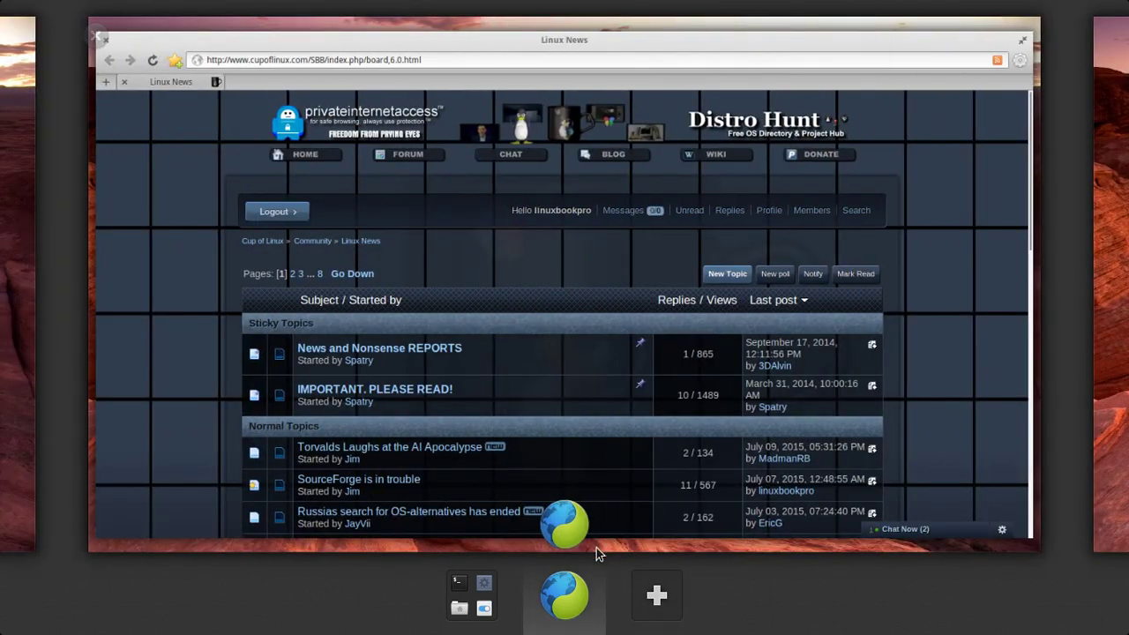
pyautogui.click(458, 614)
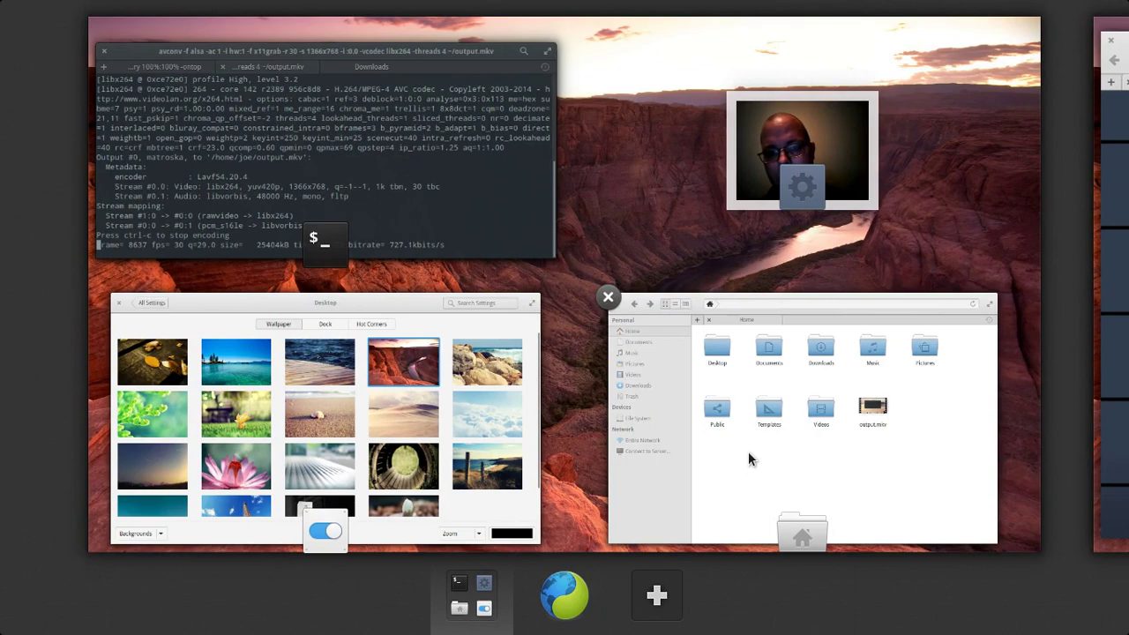
# Drag the Files window onto a new workspace, then visit it and the next empty one.
pyautogui.moveTo(783, 370); pyautogui.dragTo(705, 473)
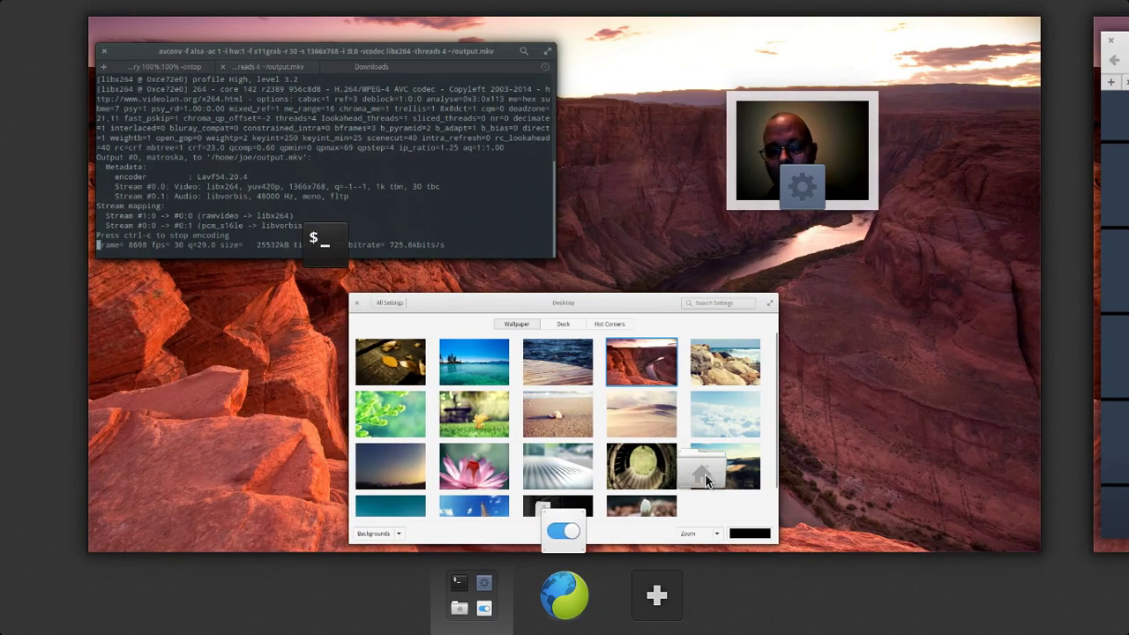
pyautogui.moveTo(677, 531); pyautogui.dragTo(661, 601)
pyautogui.click(657, 600)
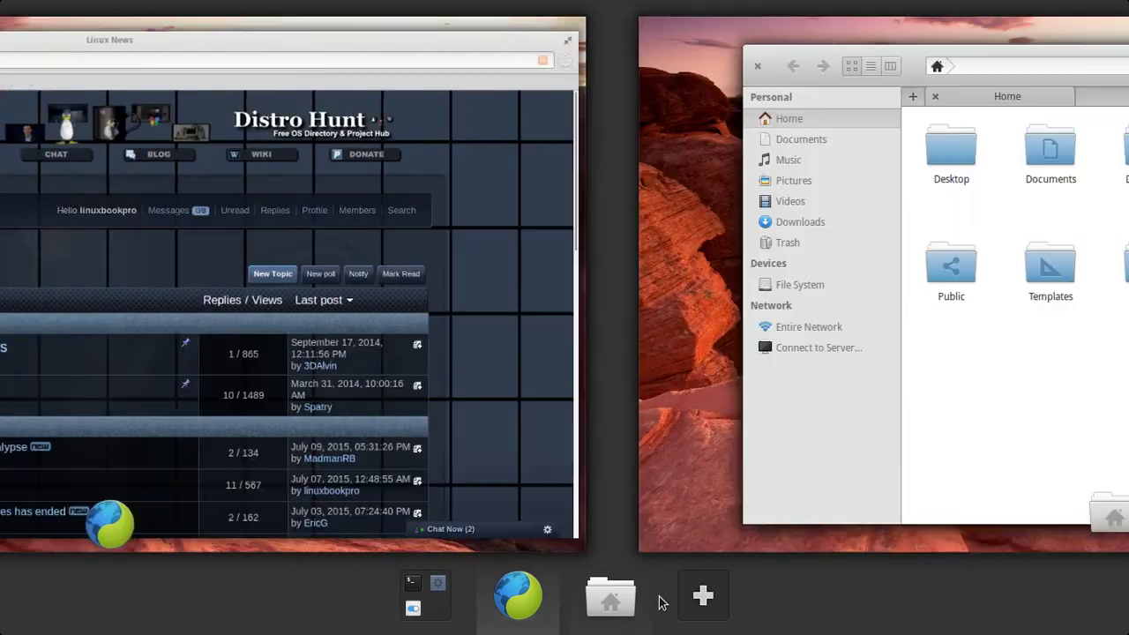
pyautogui.click(663, 602)
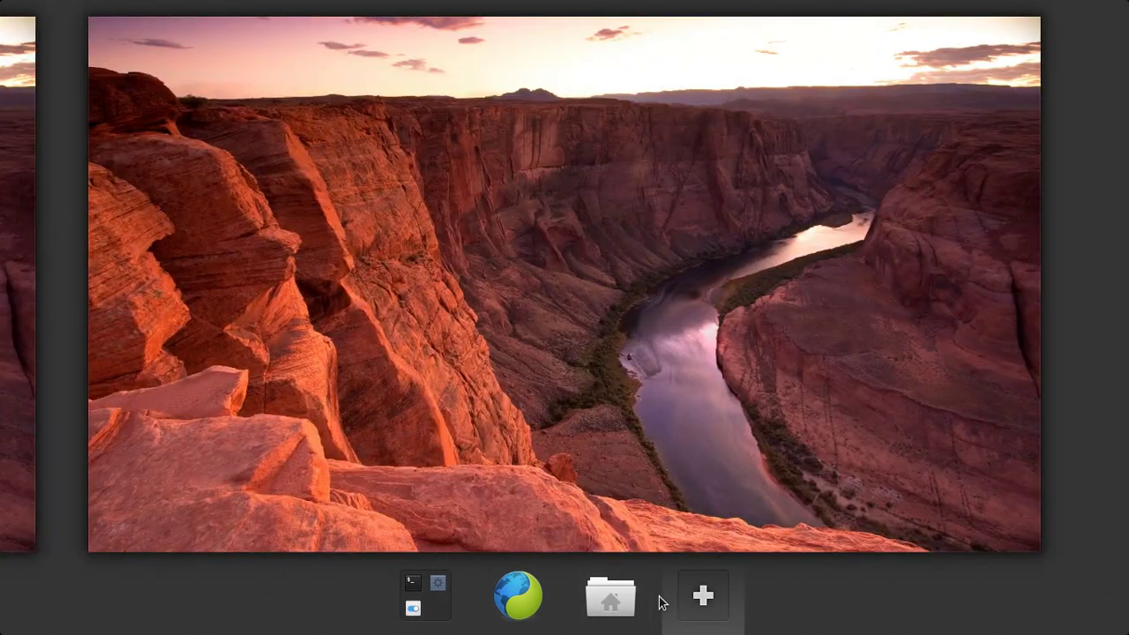
# Leave the overview and toggle the terminal window between hidden and shown from the dock.
pyautogui.press('Escape')
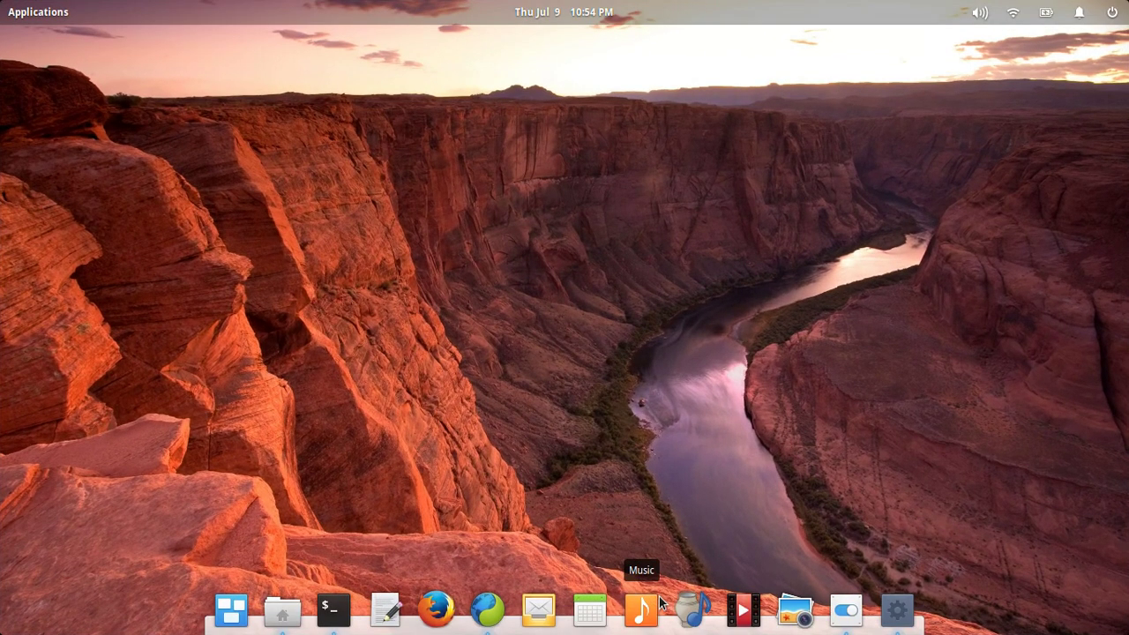
pyautogui.click(329, 609)
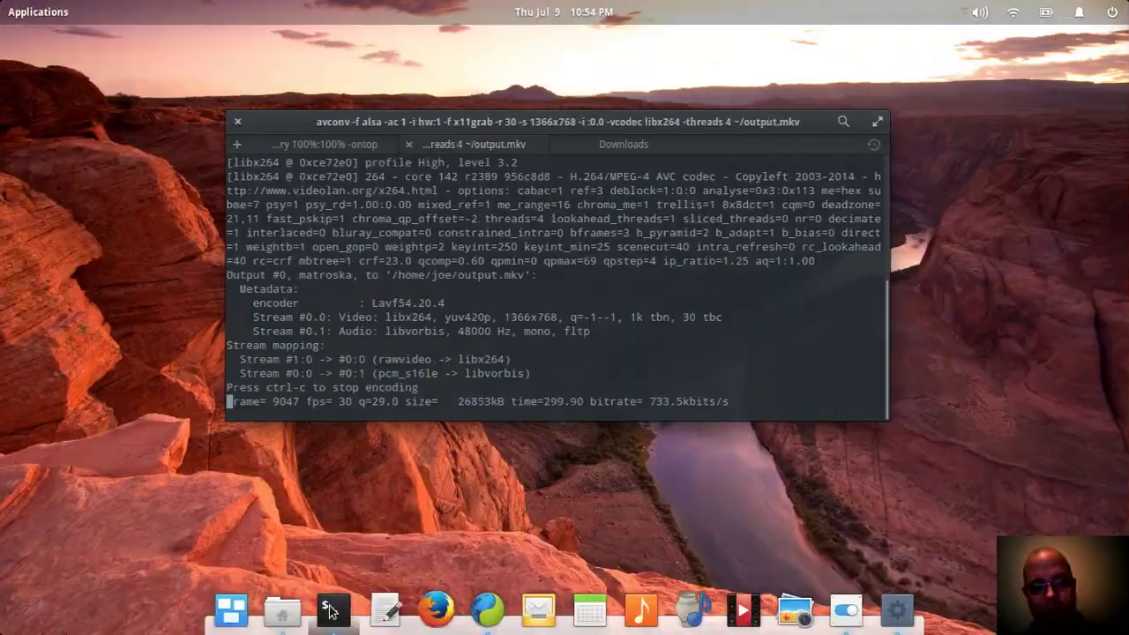
pyautogui.click(329, 608)
pyautogui.click(330, 610)
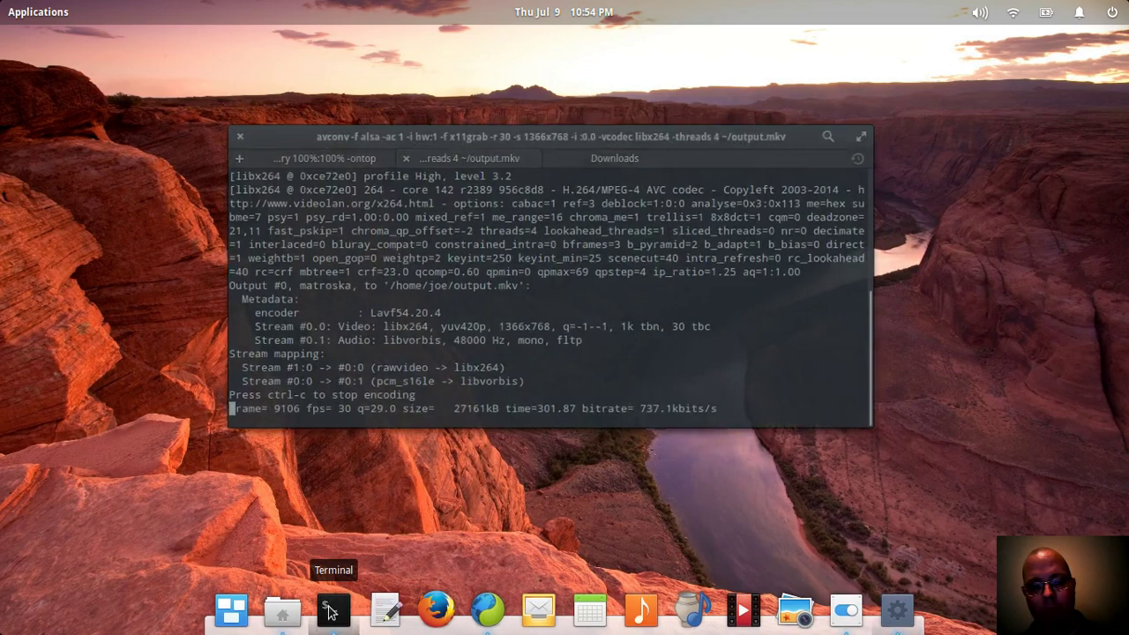
pyautogui.click(329, 608)
pyautogui.click(330, 609)
# Open Scratch with html-test.html, review Preferences with tab width 4, then close them.
pyautogui.click(386, 608)
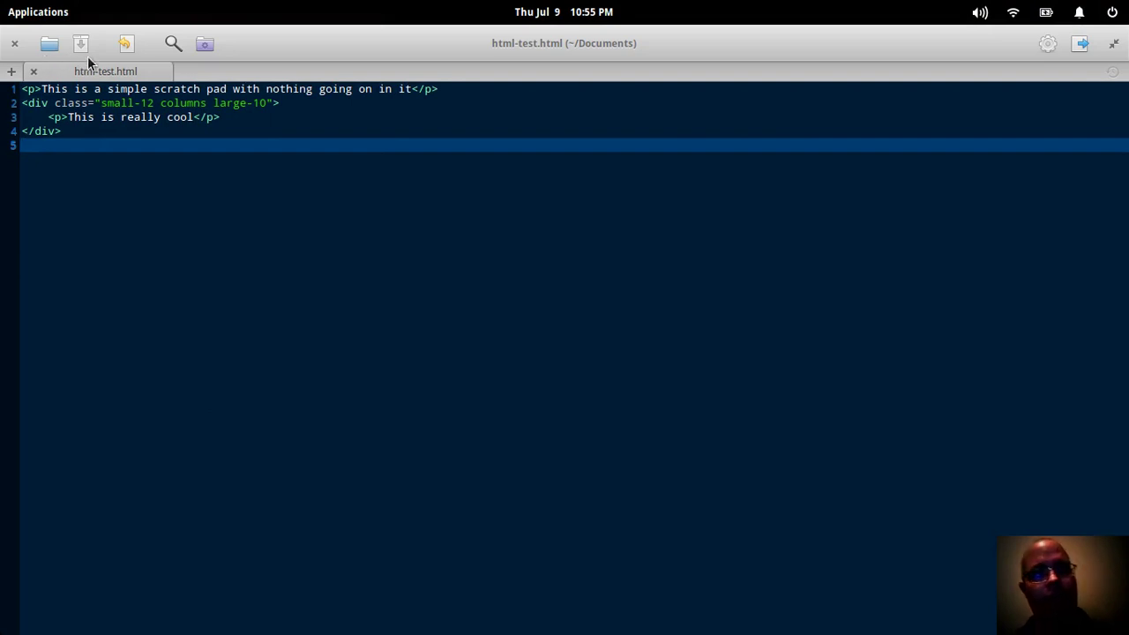
pyautogui.click(1048, 43)
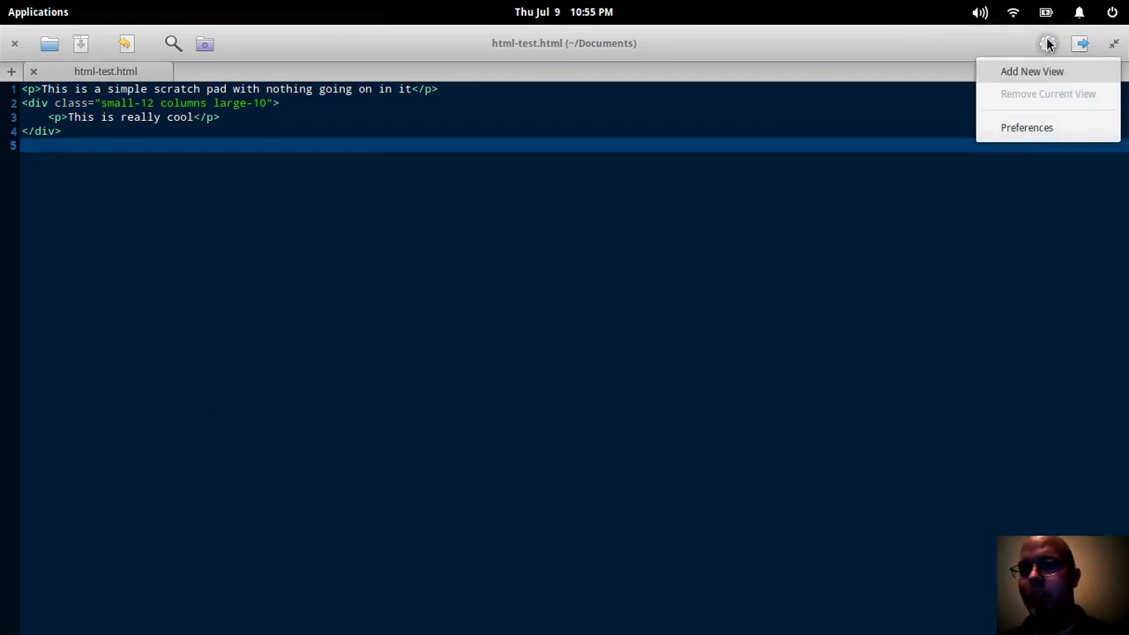
pyautogui.click(1046, 126)
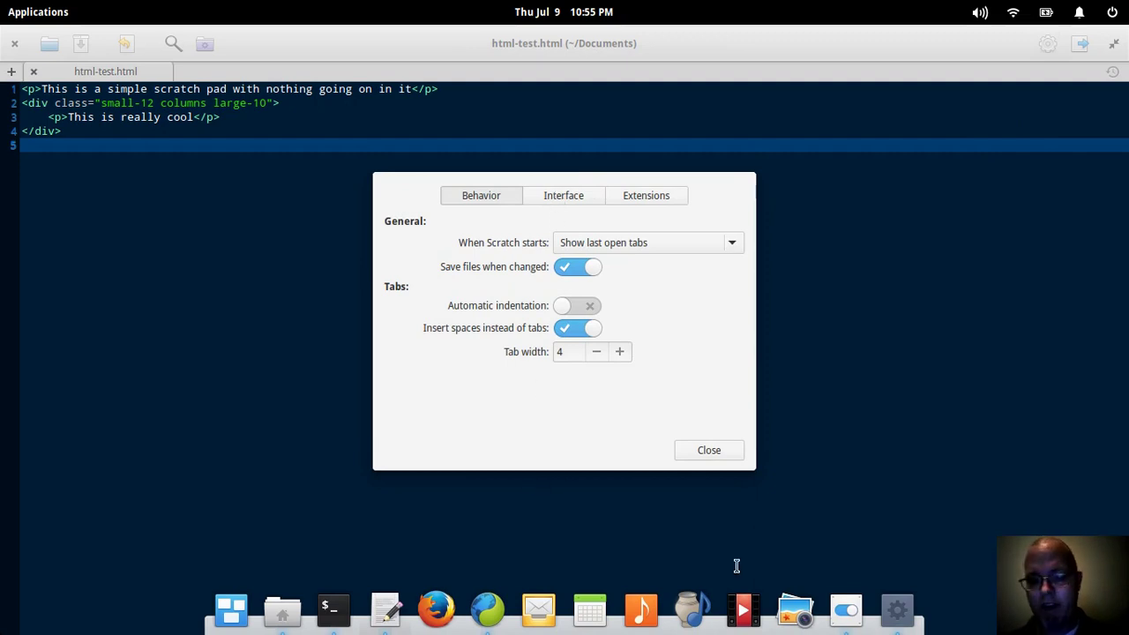
pyautogui.click(795, 608)
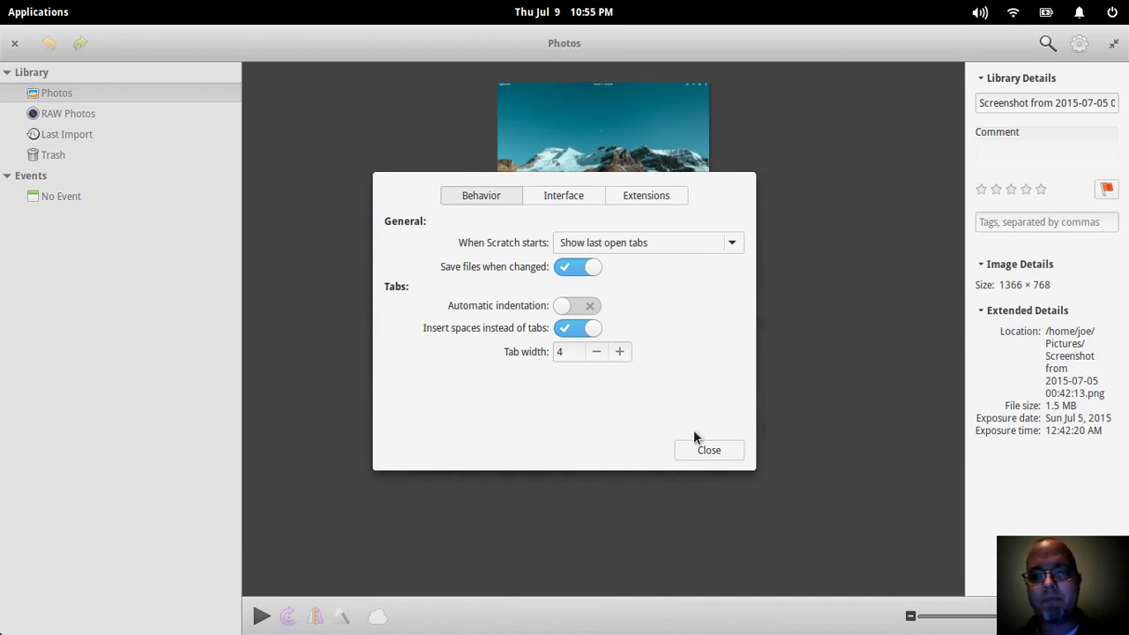
pyautogui.click(708, 451)
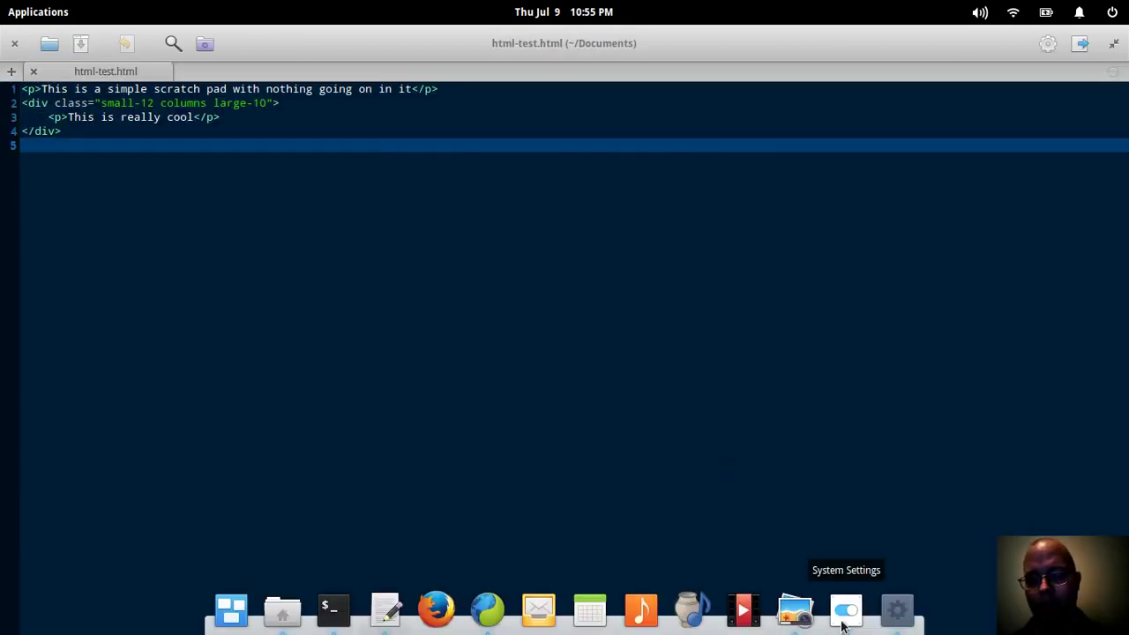
# Browse the 20 screenshots and webcam shots in Photos, then close Photos.
pyautogui.click(818, 619)
pyautogui.scroll(-10, 855, 363)
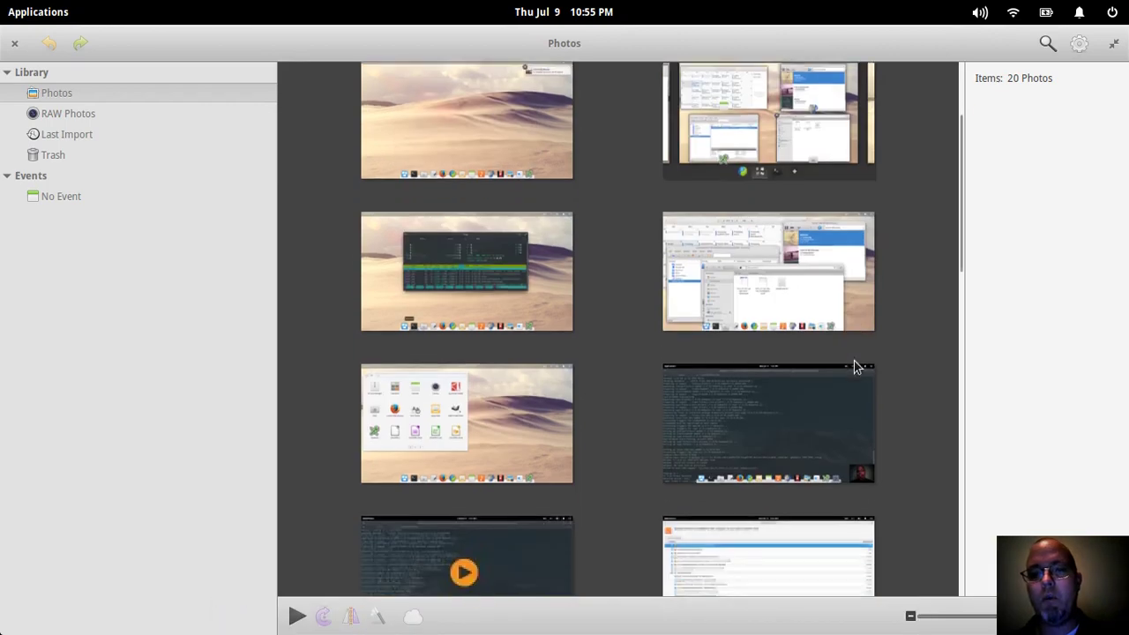
pyautogui.scroll(-4, 854, 360)
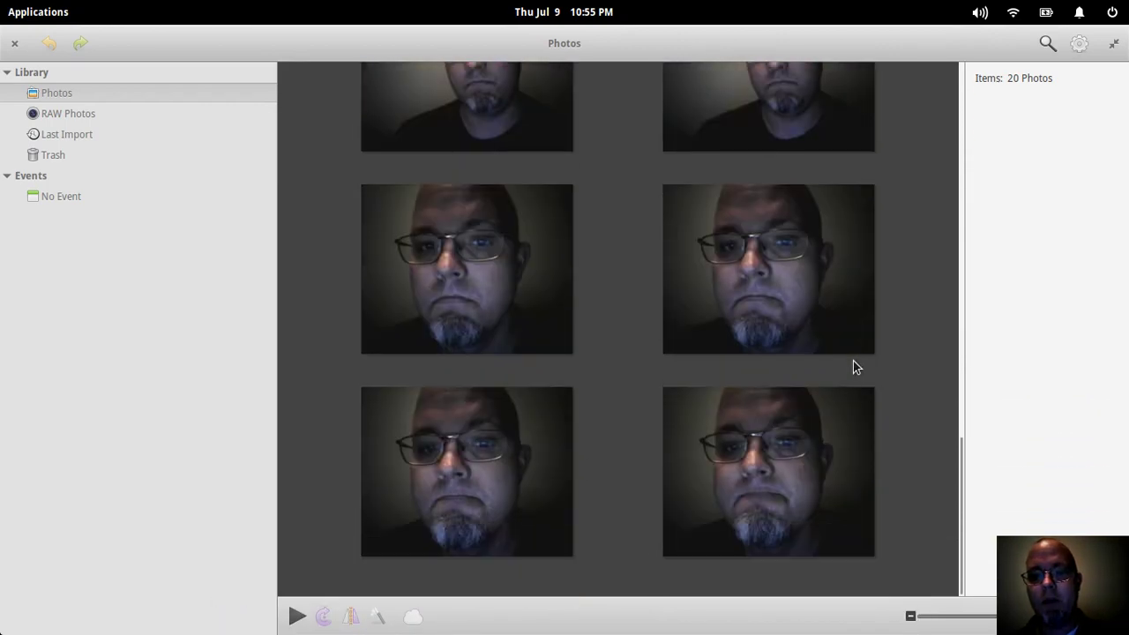
pyautogui.scroll(11, 853, 361)
pyautogui.scroll(-14, 804, 259)
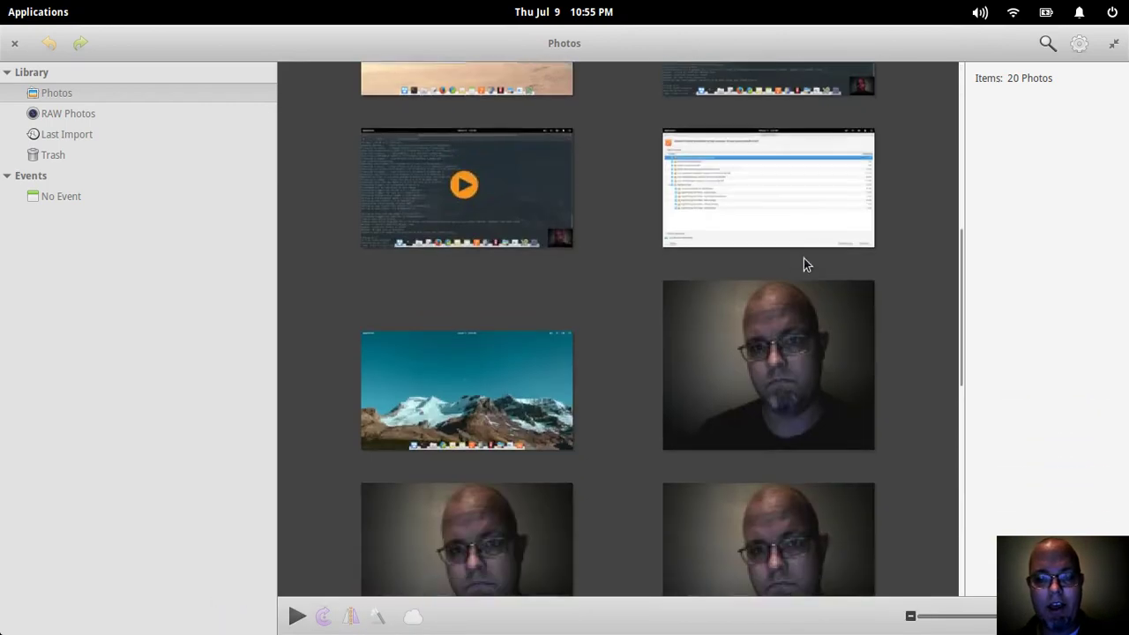
pyautogui.scroll(15, 803, 258)
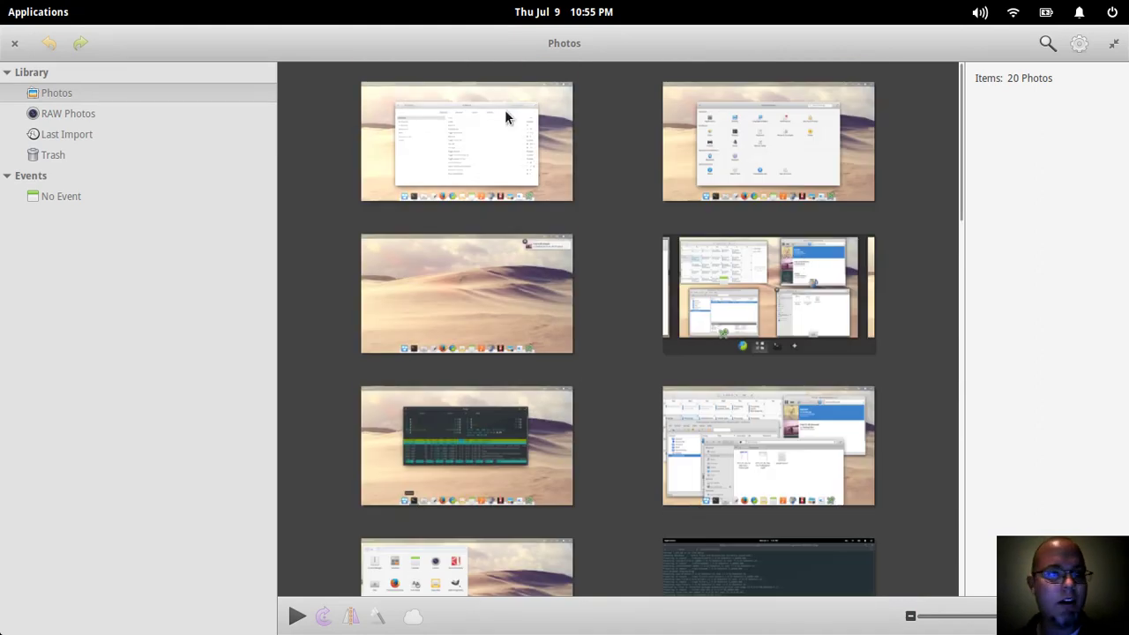
pyautogui.click(15, 42)
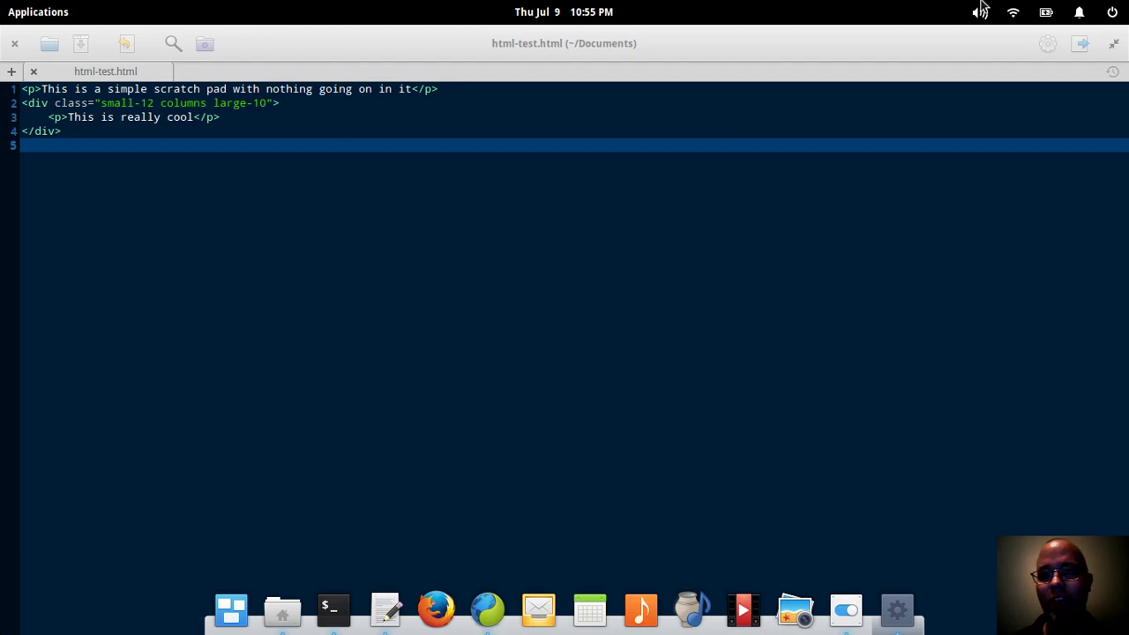
# In Scratch's Interface preferences, preview the Classic color scheme, then return to Cobalt.
pyautogui.click(1045, 43)
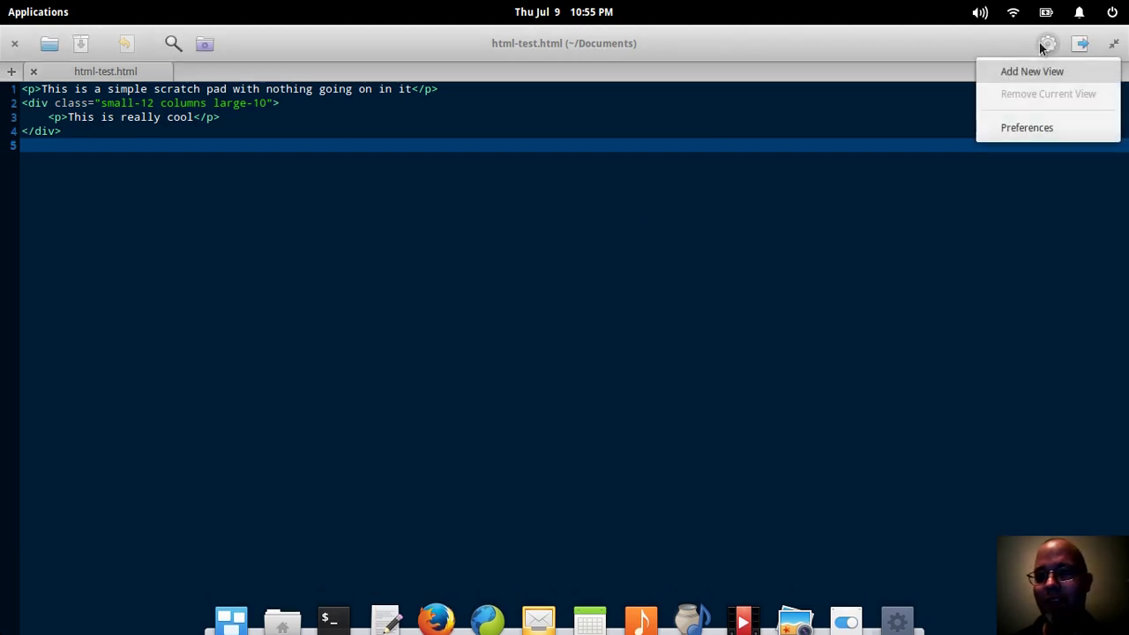
pyautogui.click(1033, 128)
pyautogui.click(548, 197)
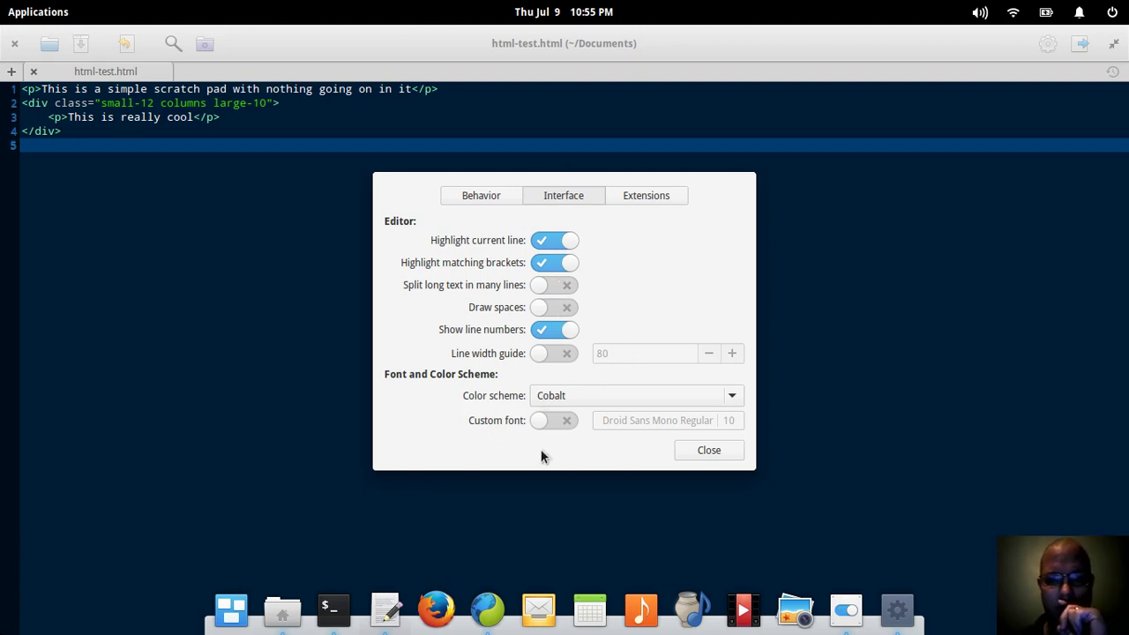
pyautogui.click(587, 395)
pyautogui.click(588, 371)
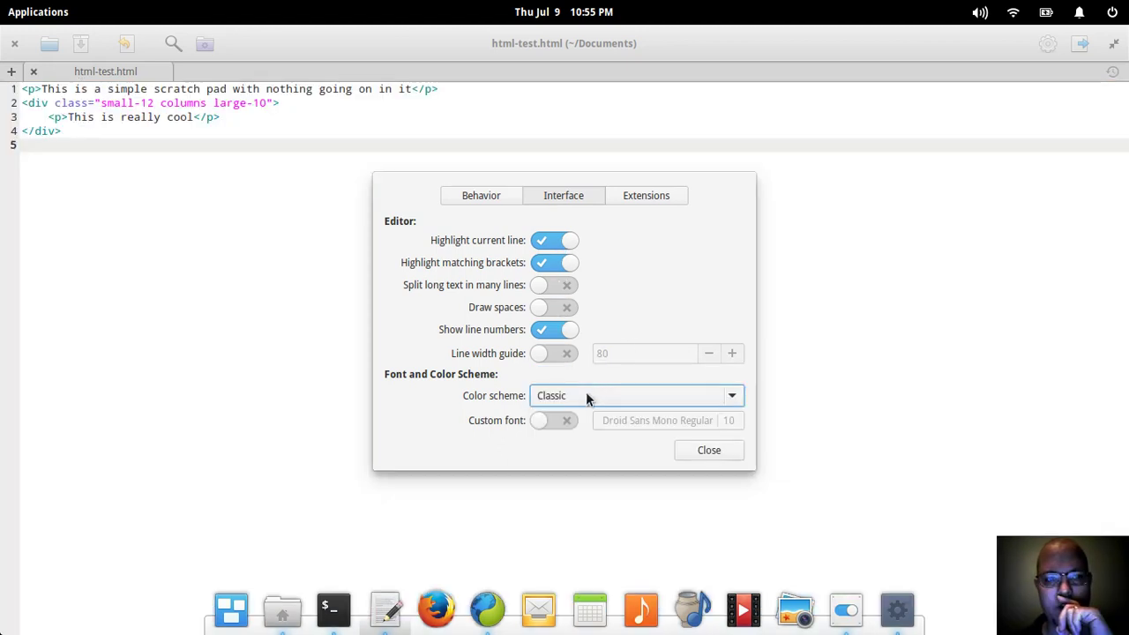
pyautogui.click(586, 401)
pyautogui.click(583, 420)
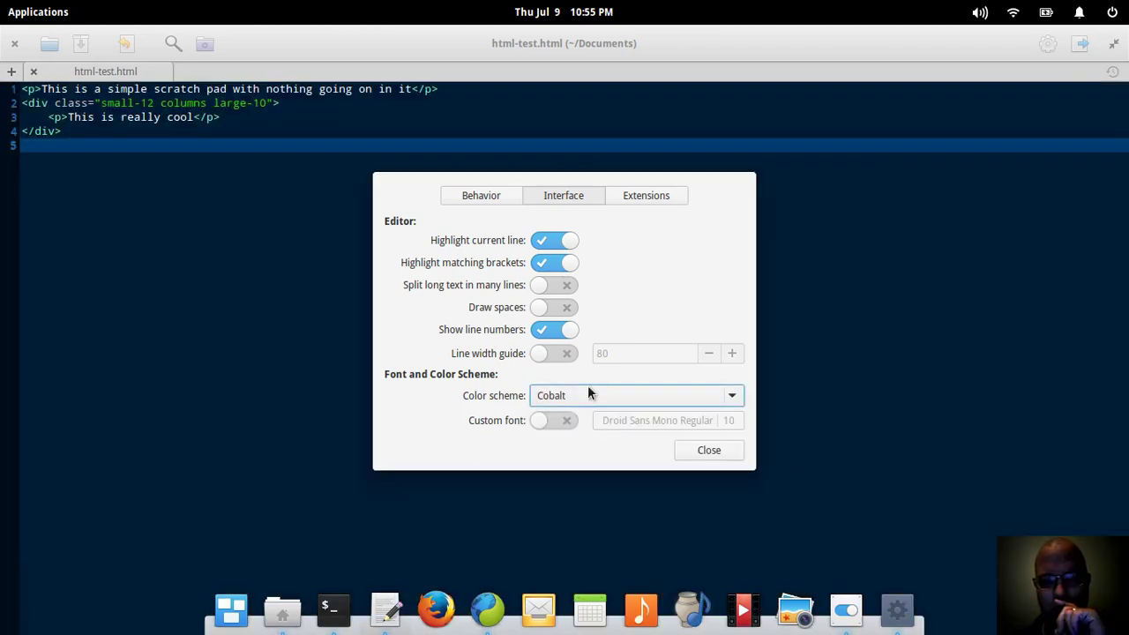
# Preview the Kate, Oblivion, Solarized Dark and Solarized Light color schemes.
pyautogui.click(587, 393)
pyautogui.click(578, 423)
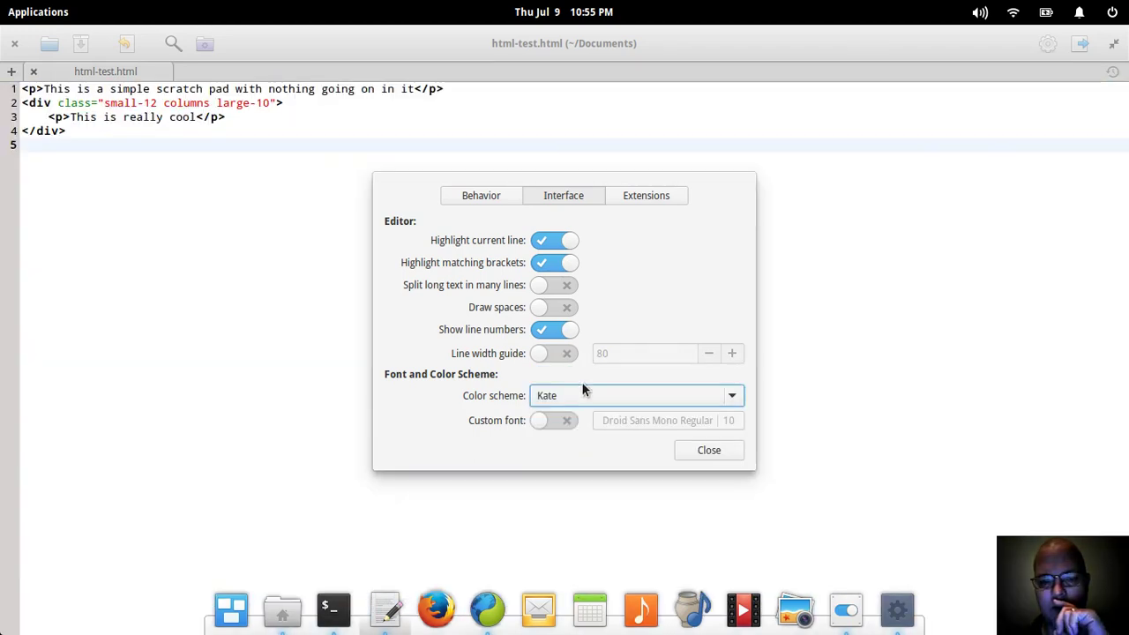
pyautogui.click(582, 395)
pyautogui.click(582, 421)
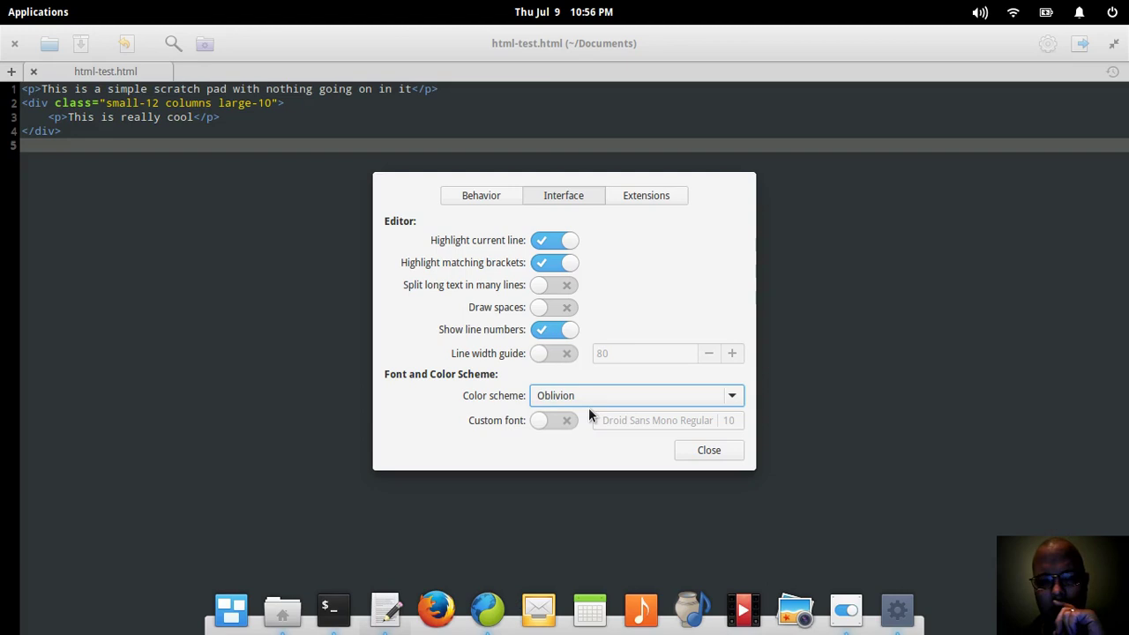
pyautogui.click(589, 400)
pyautogui.click(588, 423)
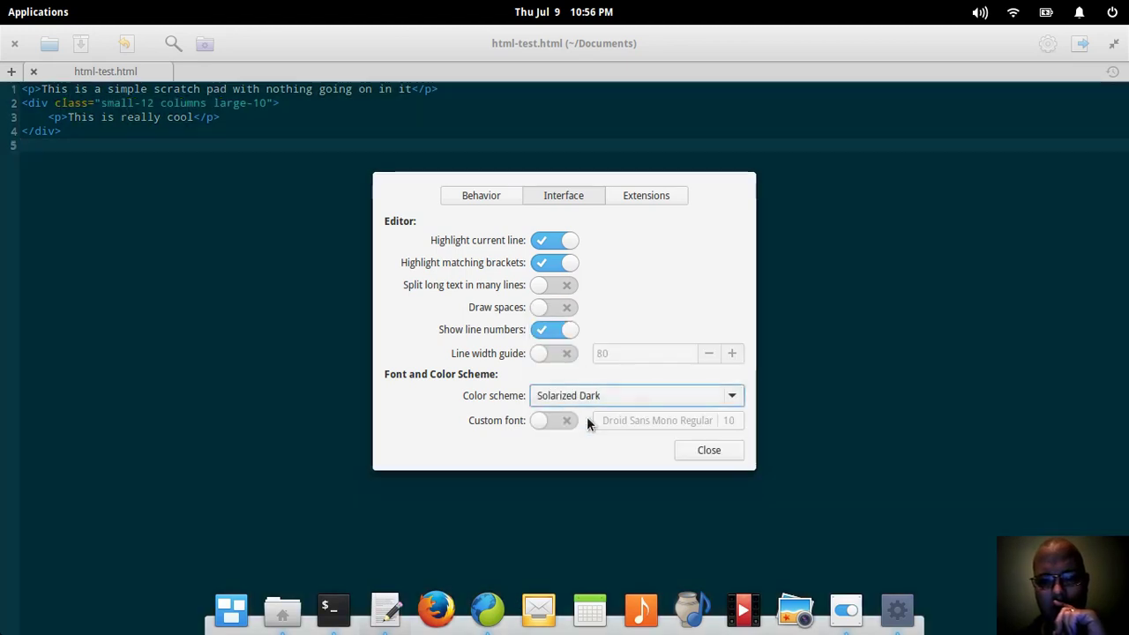
pyautogui.click(599, 404)
pyautogui.click(595, 419)
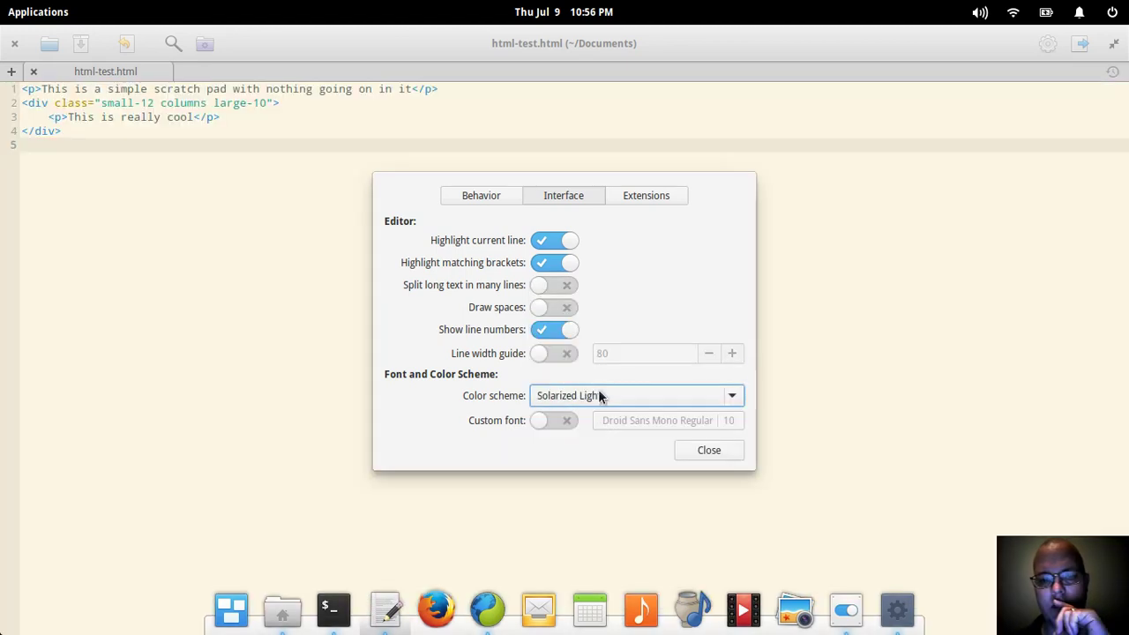
# Preview Tango and Solarized Dark again, then settle on the Cobalt scheme.
pyautogui.click(599, 399)
pyautogui.click(592, 421)
pyautogui.click(594, 398)
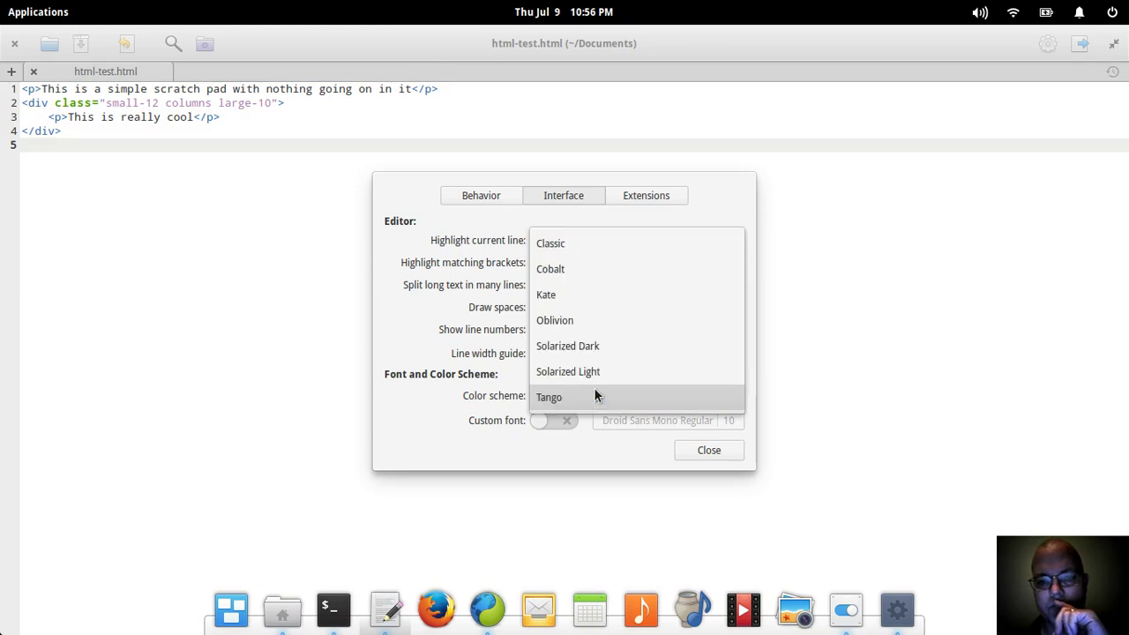
pyautogui.click(600, 350)
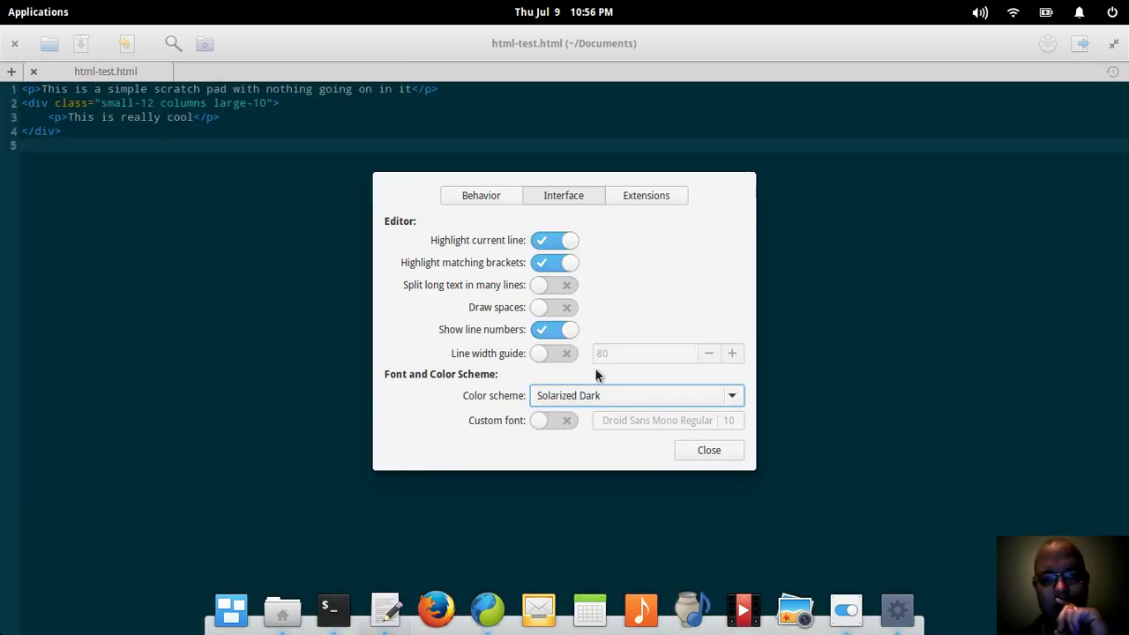
pyautogui.click(596, 397)
pyautogui.click(599, 326)
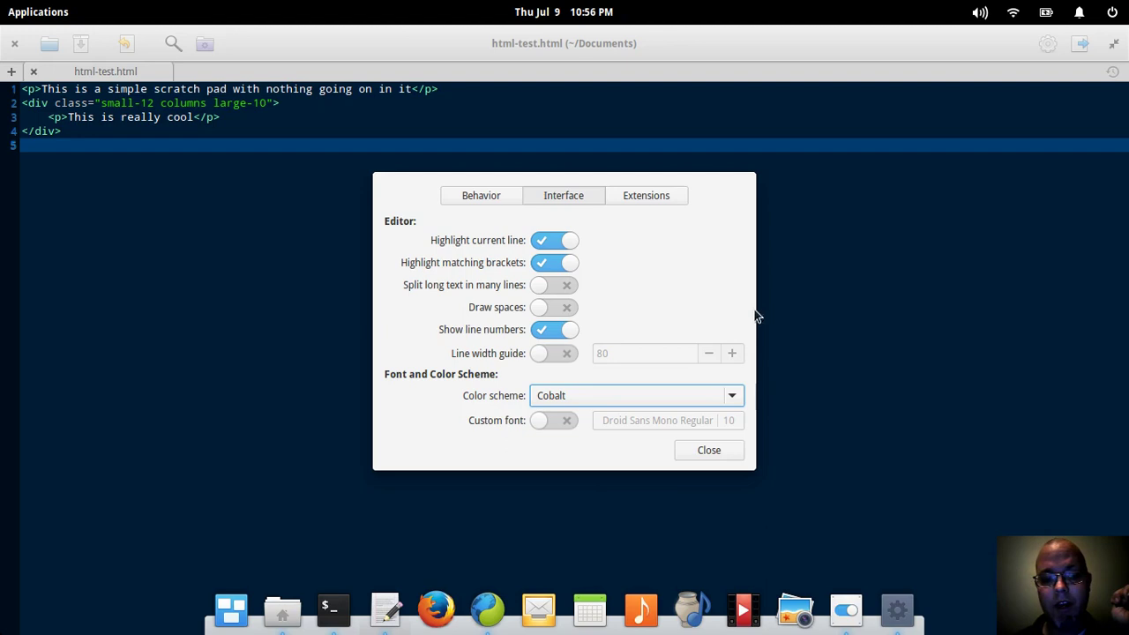
# Close the Preferences dialog and quit Scratch's html-test.html window.
pyautogui.click(697, 450)
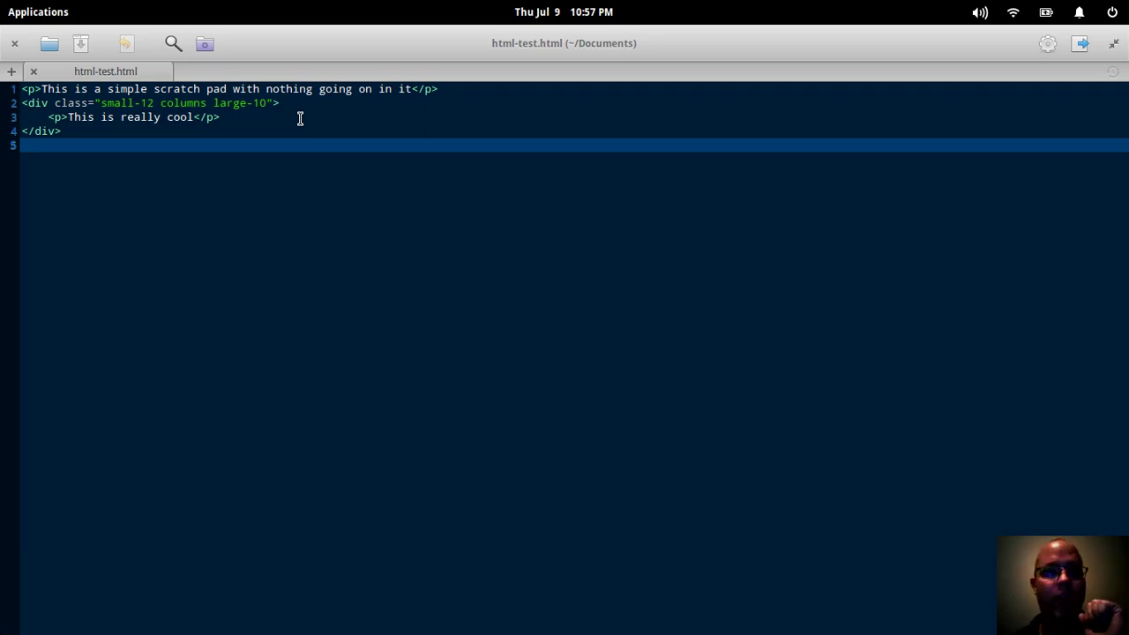
pyautogui.click(14, 45)
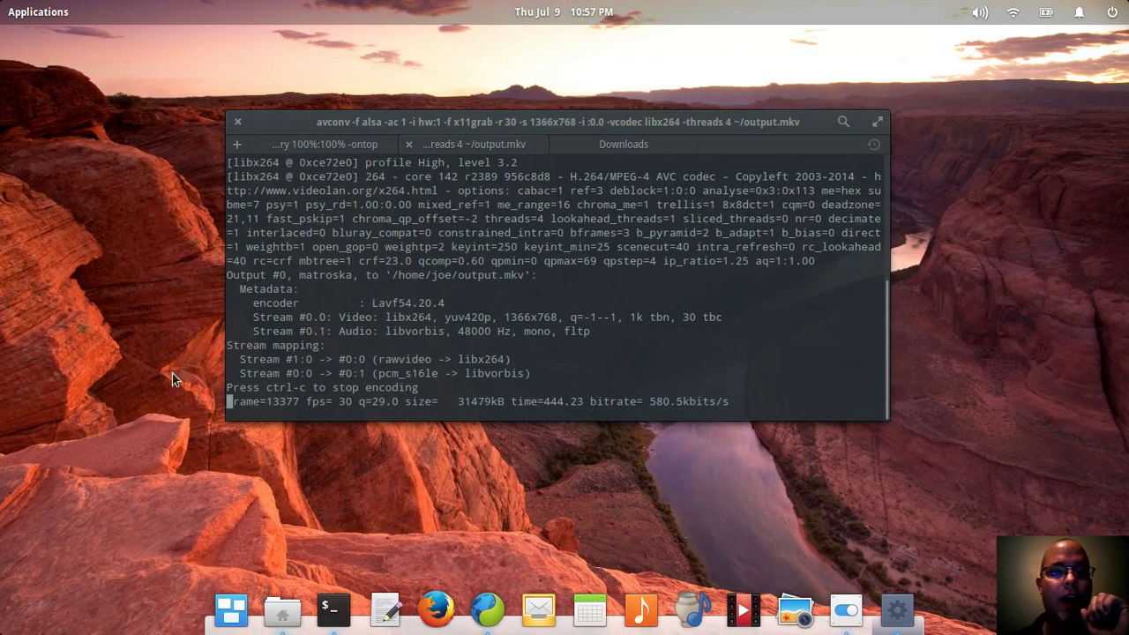